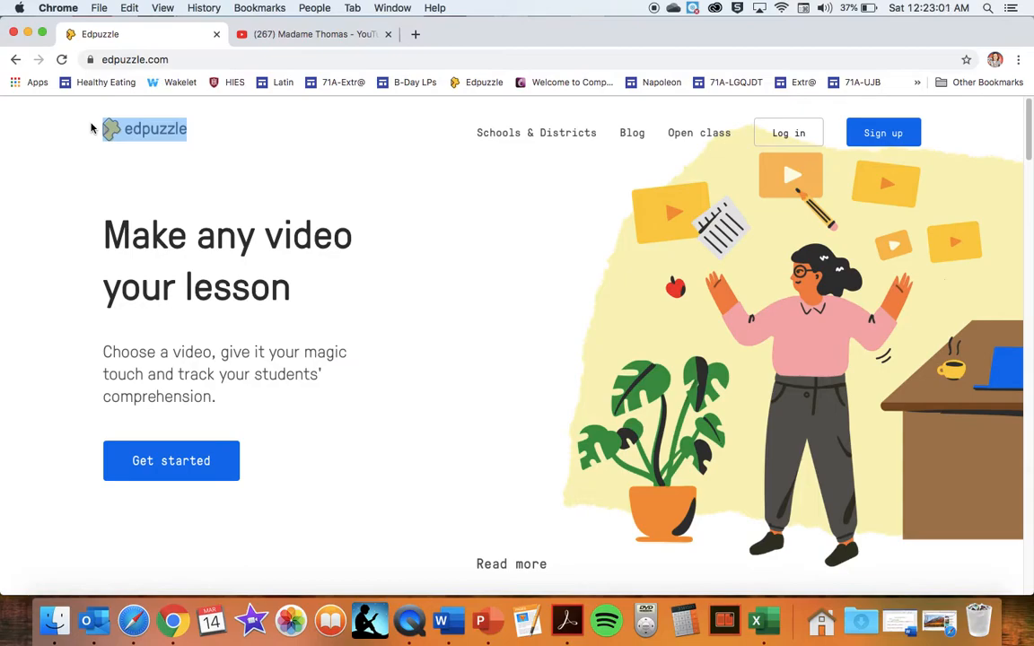
# Open the Applications folder in Finder, add Google Chrome to the Dock, and close the Finder window.
pyautogui.click(318, 180)
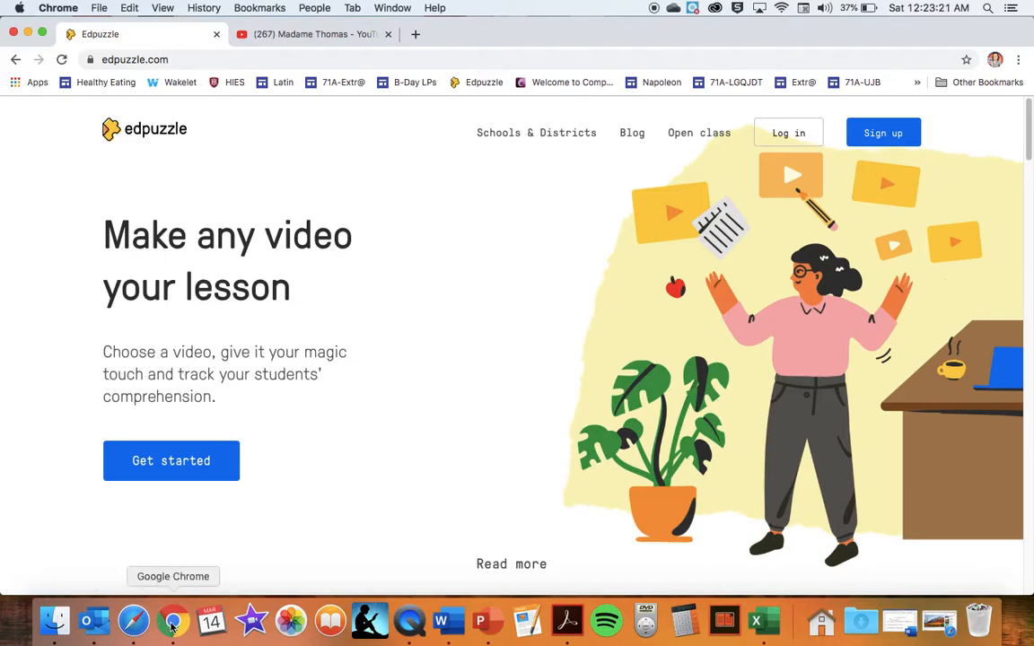
pyautogui.click(56, 618)
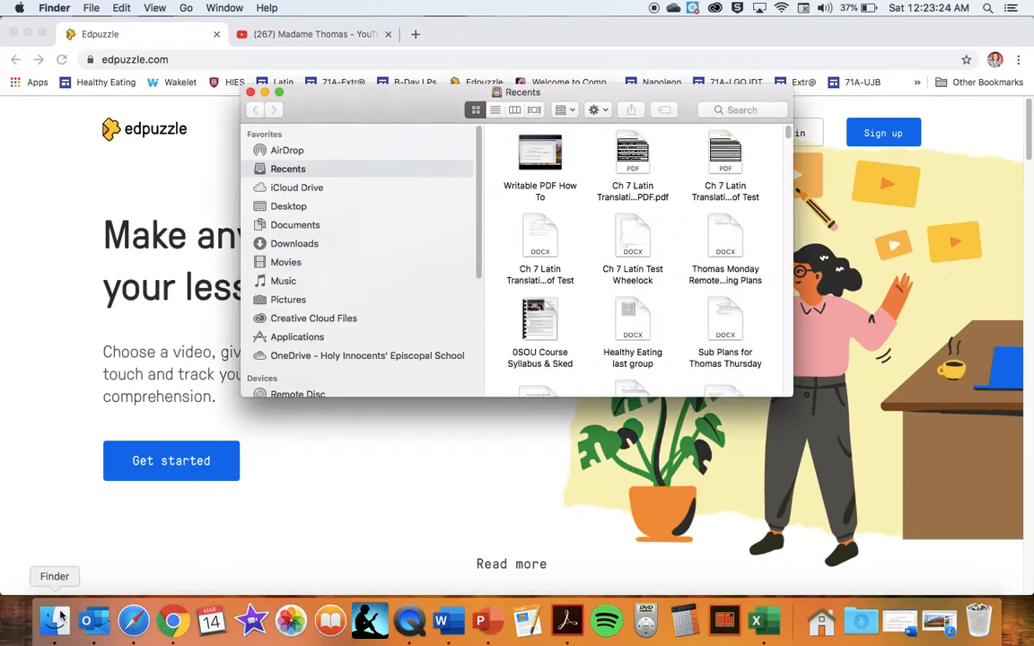
pyautogui.click(289, 336)
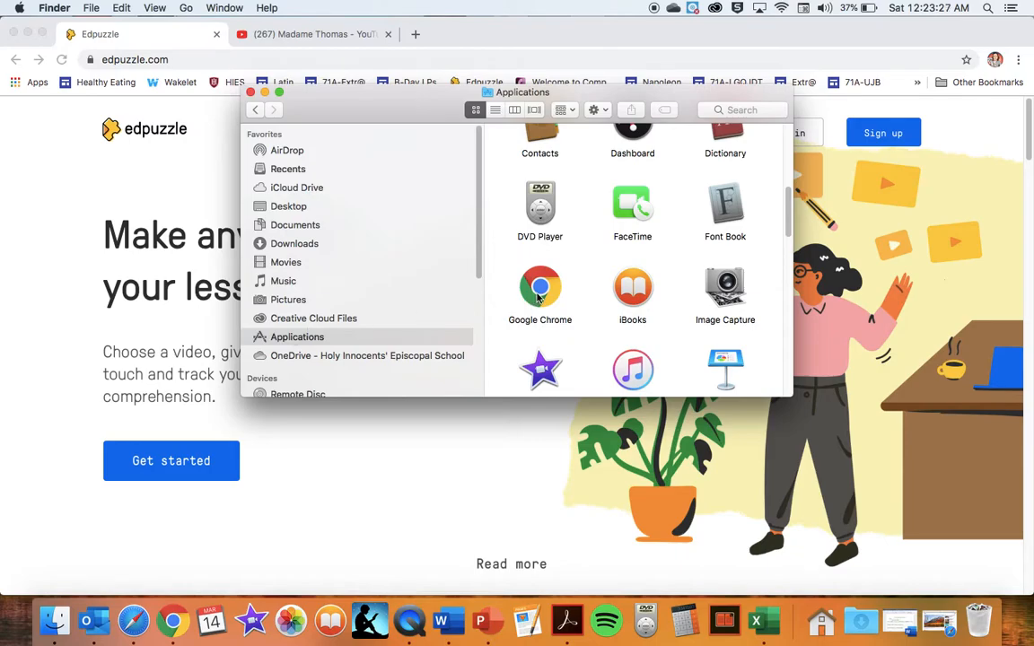
pyautogui.moveTo(539, 296); pyautogui.dragTo(169, 628)
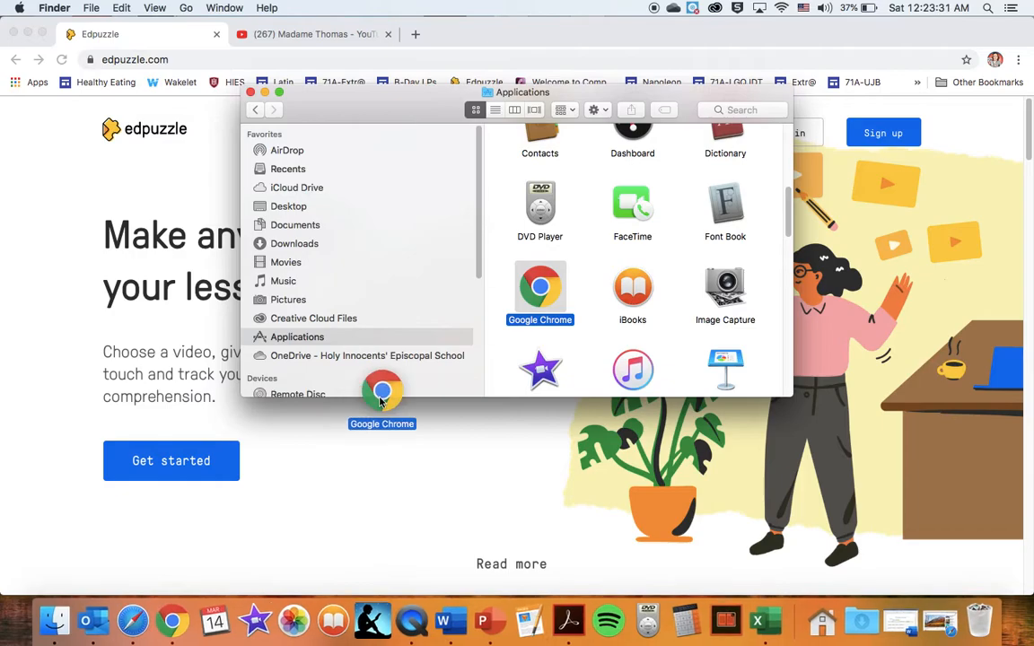
pyautogui.click(251, 94)
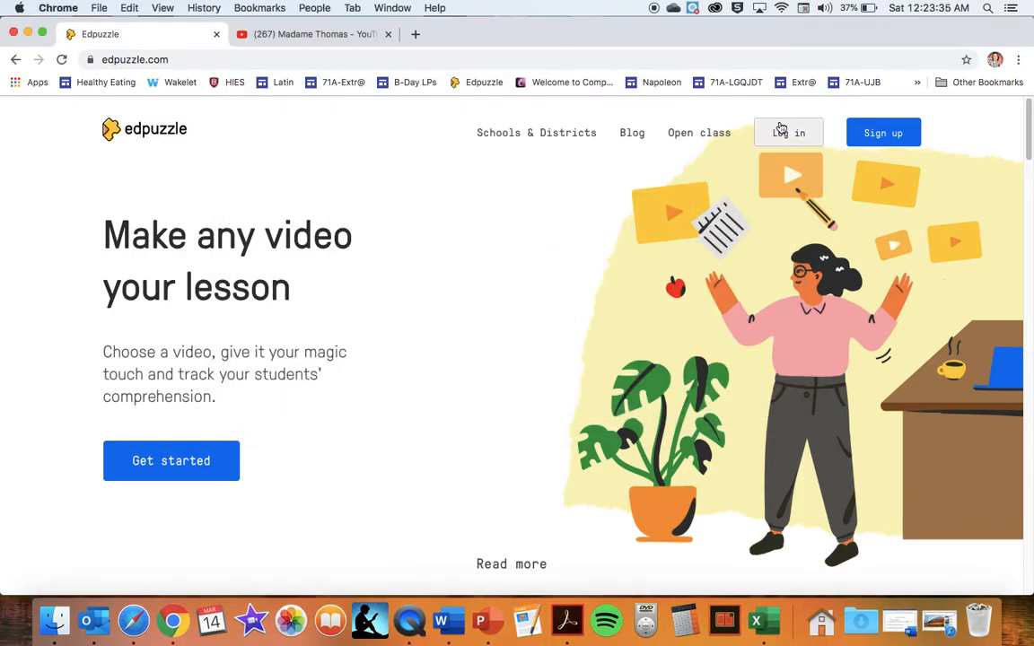
# Log in to Edpuzzle as a teacher using the second listed Google account.
pyautogui.click(783, 134)
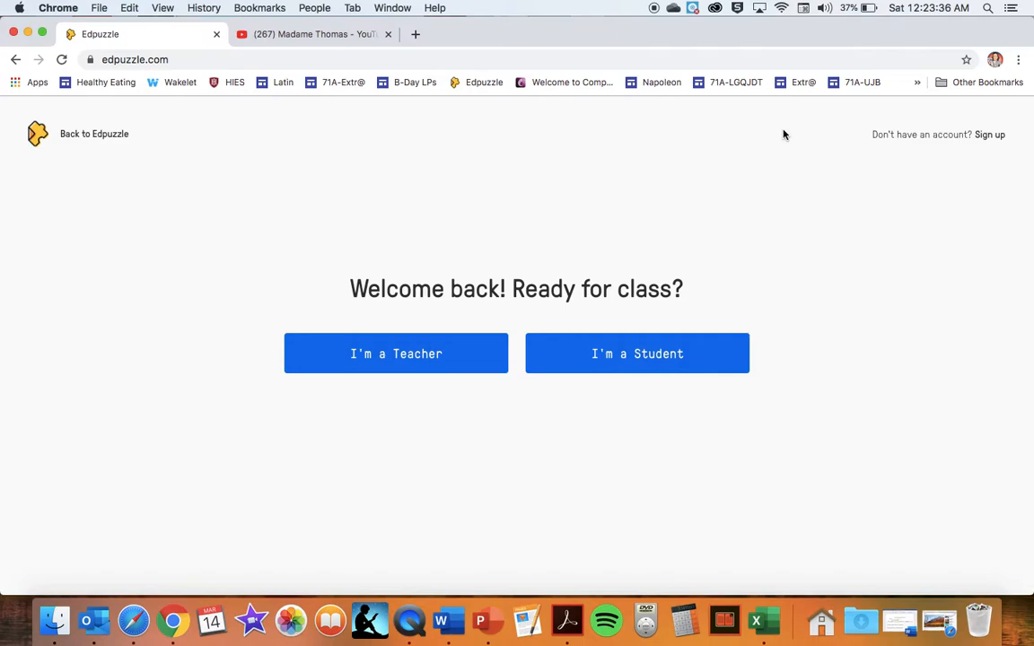
pyautogui.click(434, 352)
pyautogui.click(521, 528)
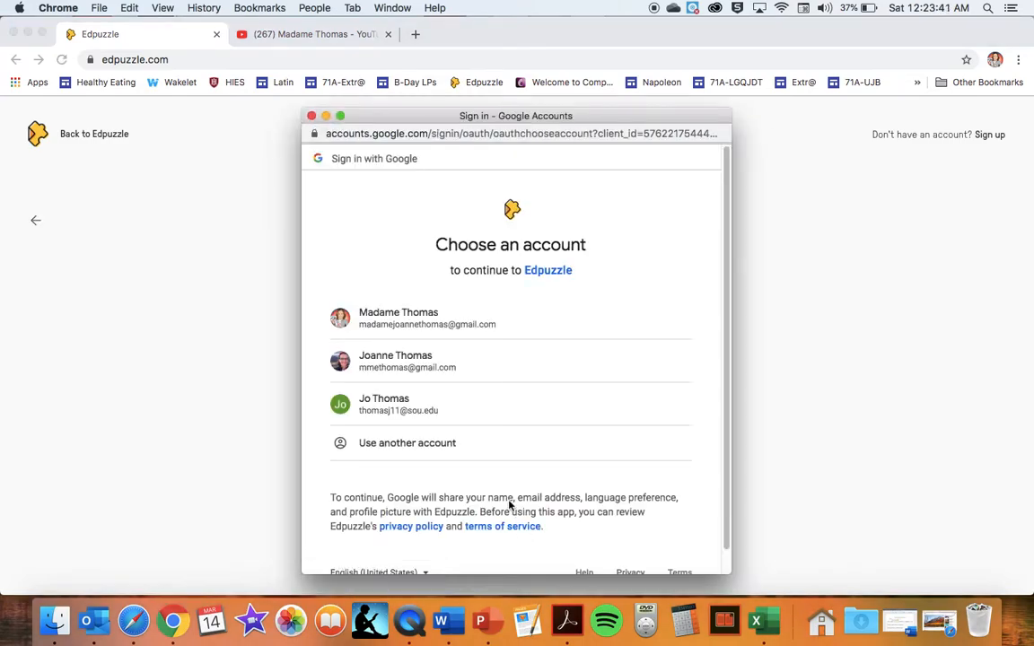
pyautogui.click(409, 367)
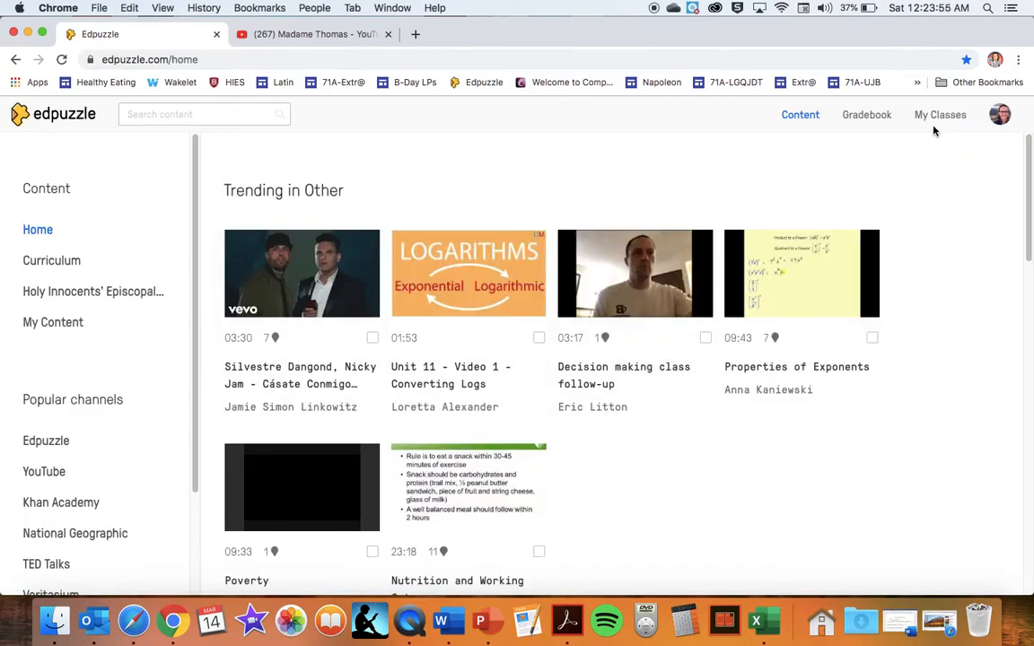
# Open the class list and view the student section of the 7D French 2020 class.
pyautogui.click(939, 115)
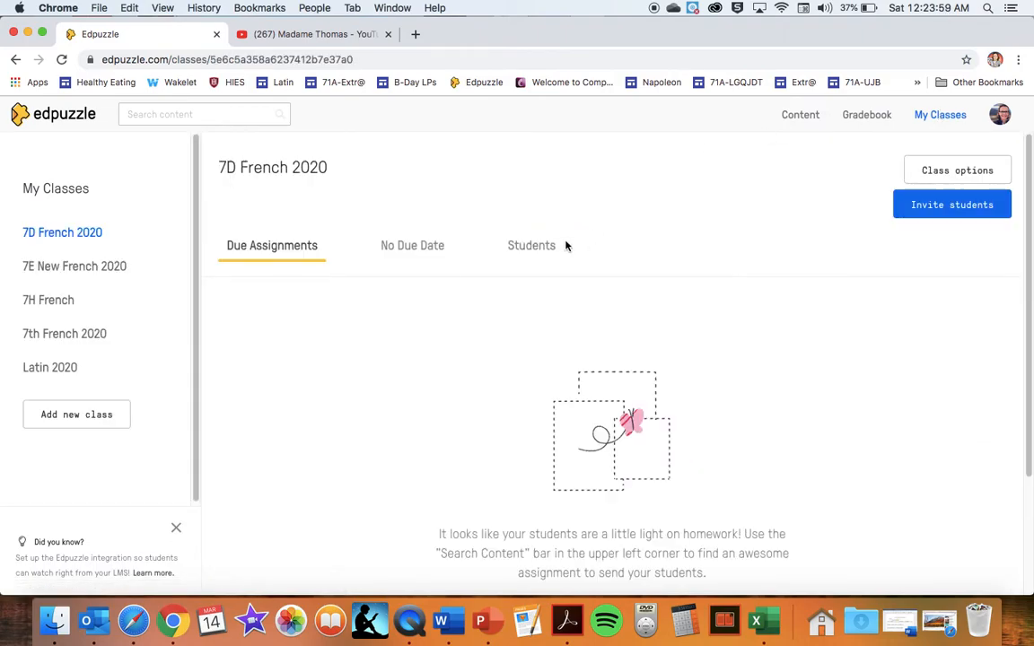
pyautogui.click(538, 247)
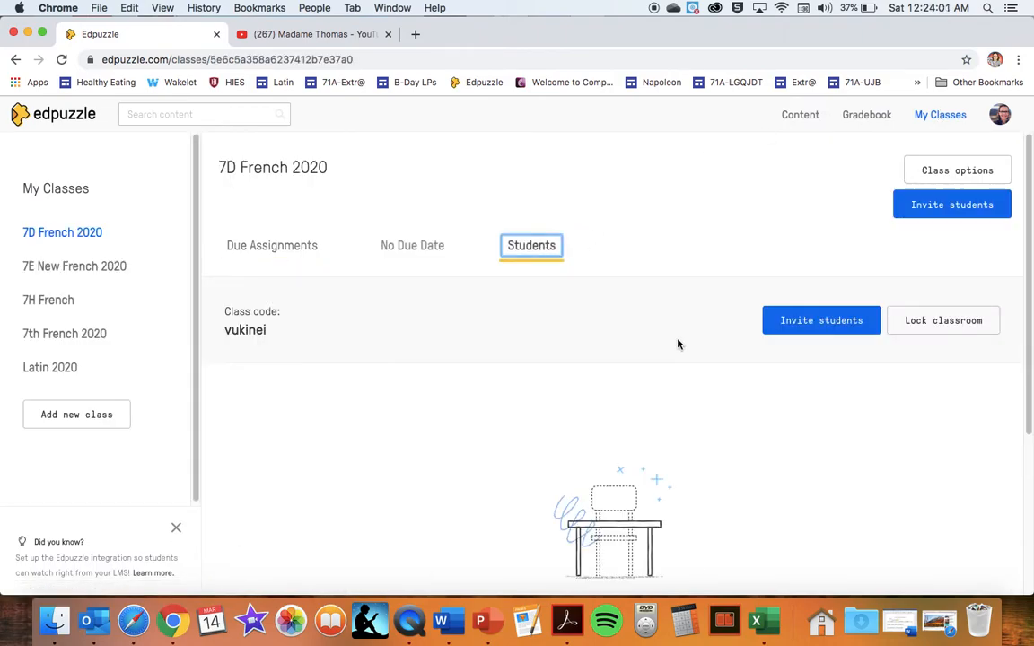
pyautogui.scroll(-1, 677, 343)
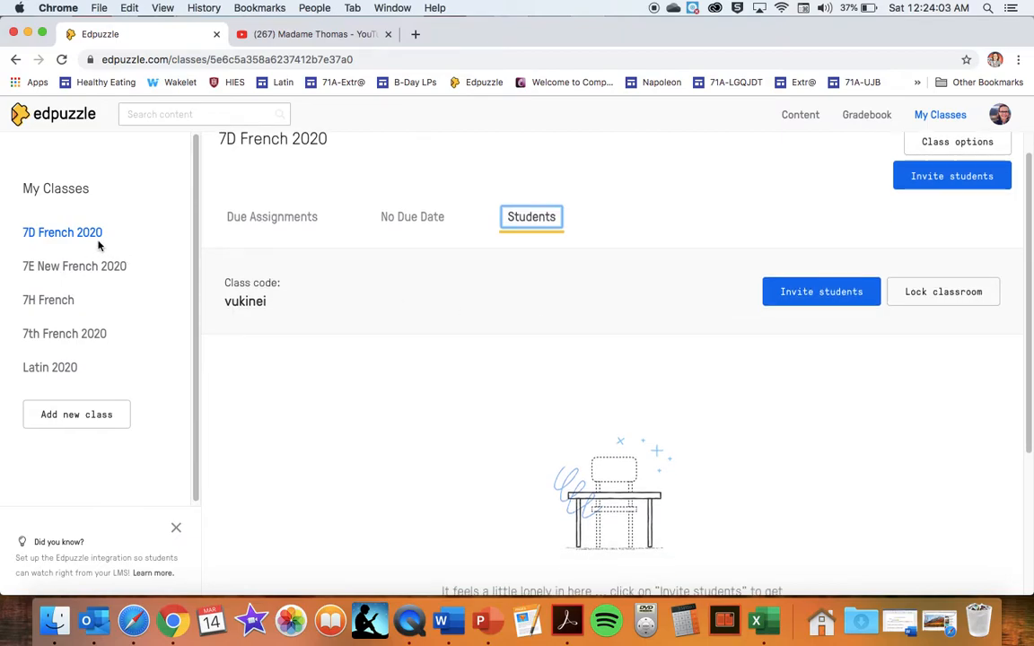
# Create a new class named 7C French 2020 with the Classic class type.
pyautogui.click(76, 415)
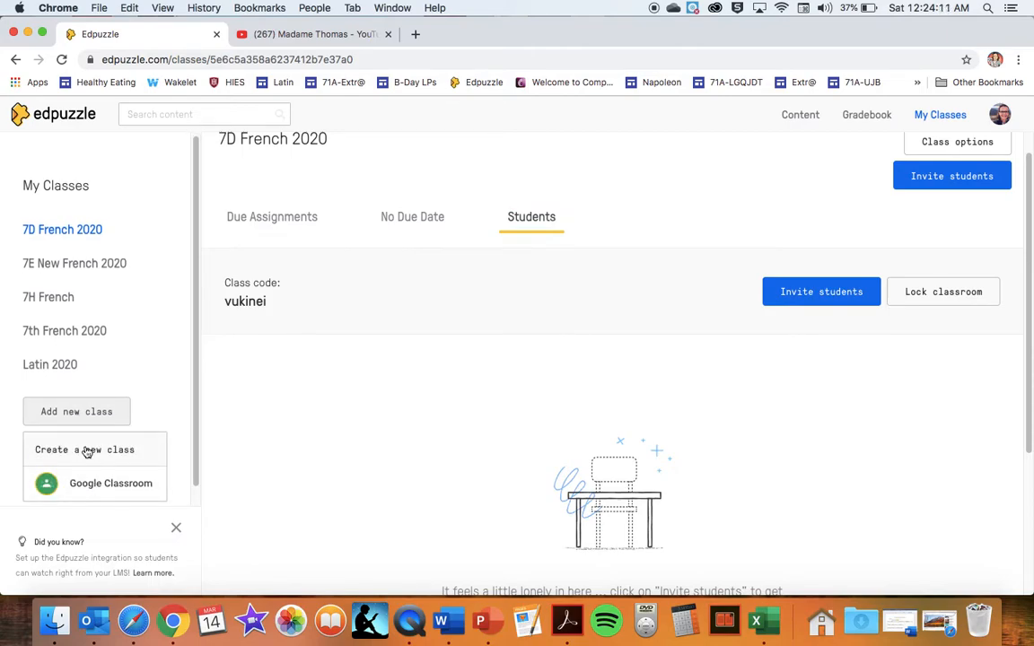
pyautogui.click(87, 450)
pyautogui.write('7C French')
pyautogui.press('BackSpace')
pyautogui.press('BackSpace')
pyautogui.write('nch 2020')
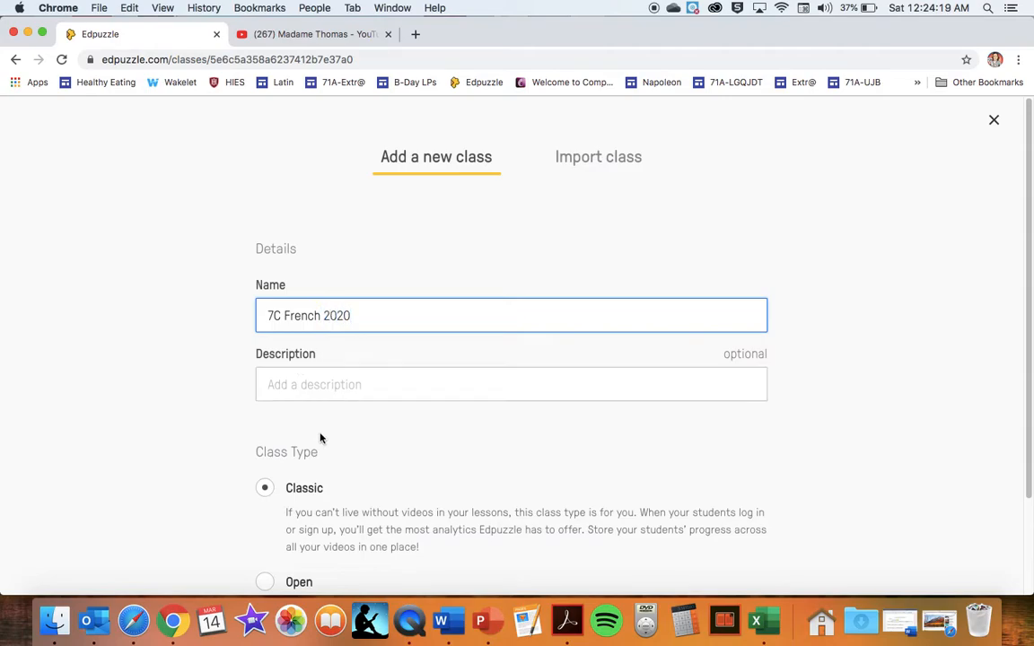
pyautogui.scroll(-3, 377, 490)
pyautogui.click(568, 519)
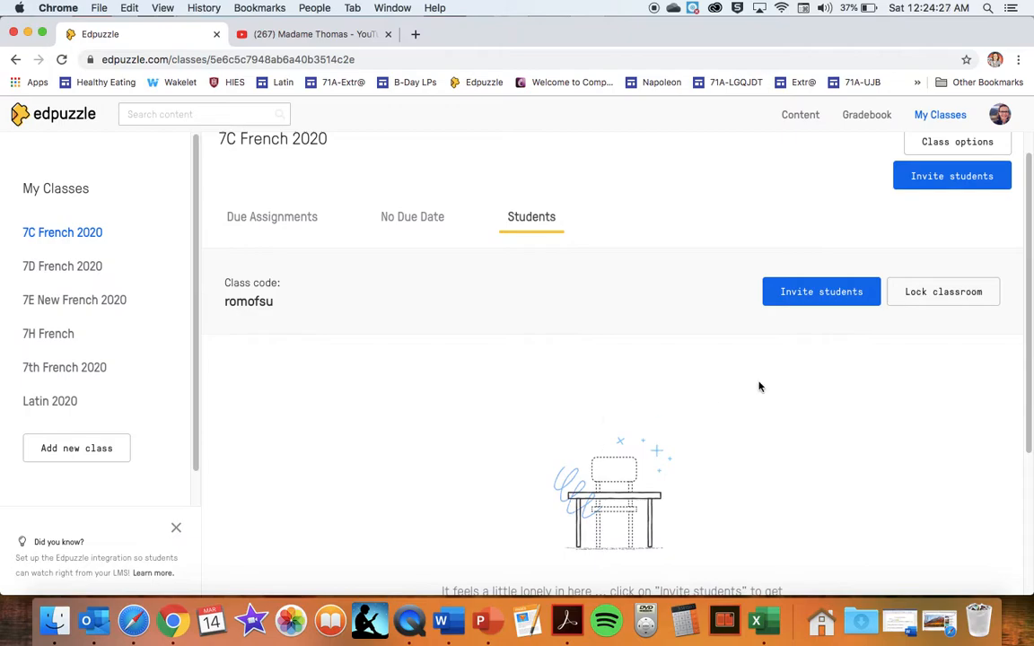
# Copy the student invitation link for the 7C French 2020 class and close the invitation dialog.
pyautogui.click(816, 296)
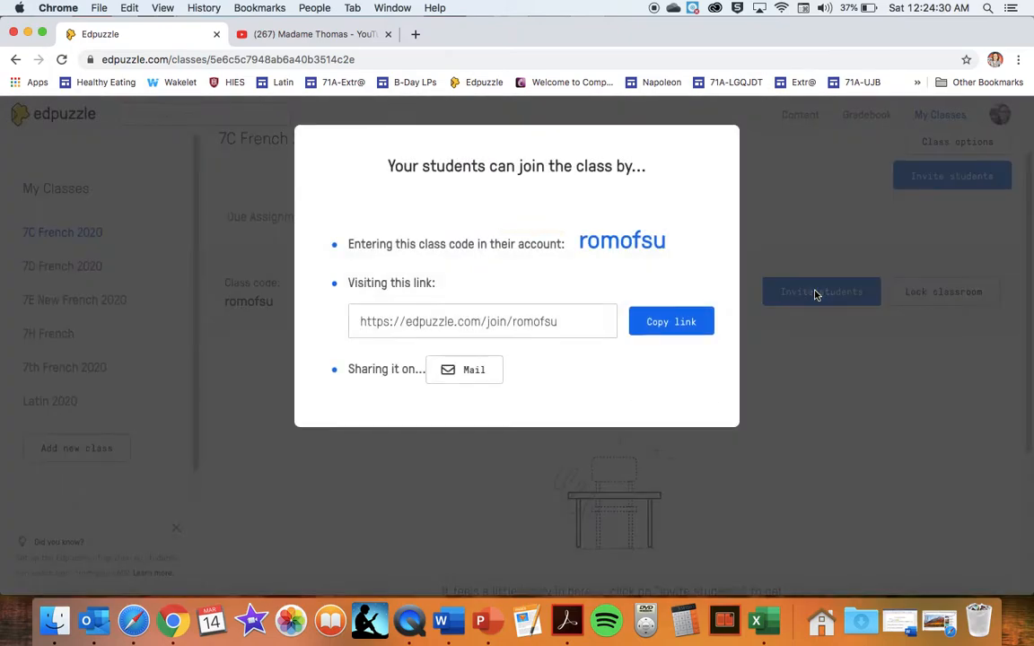
pyautogui.click(654, 324)
pyautogui.click(467, 463)
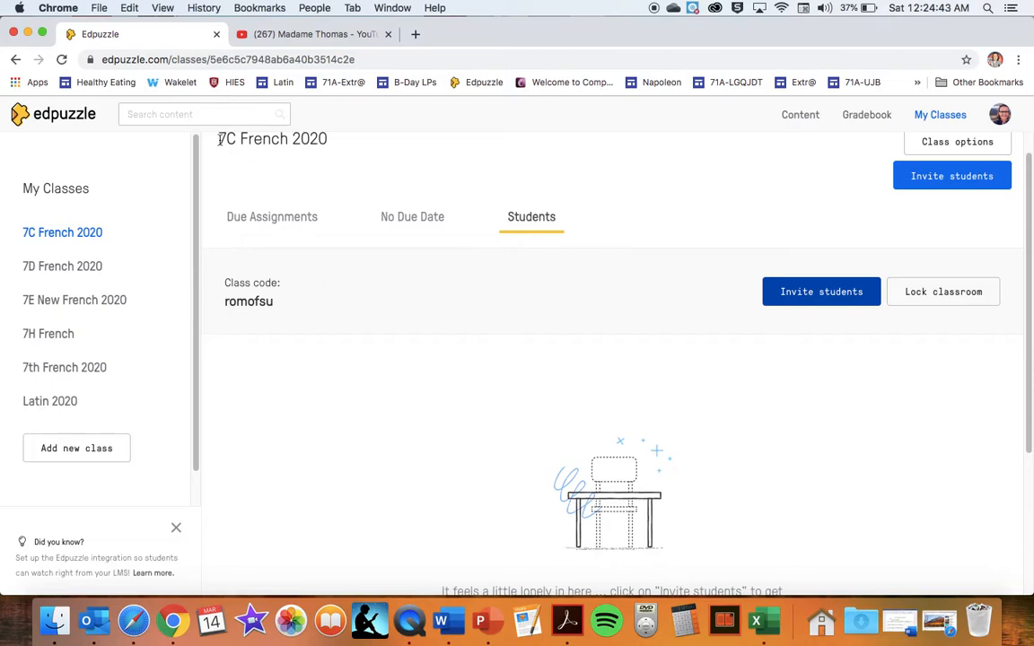
# Open the 7th French 2020 class and review its student roster.
pyautogui.scroll(1, 329, 145)
pyautogui.moveTo(334, 155); pyautogui.dragTo(230, 180)
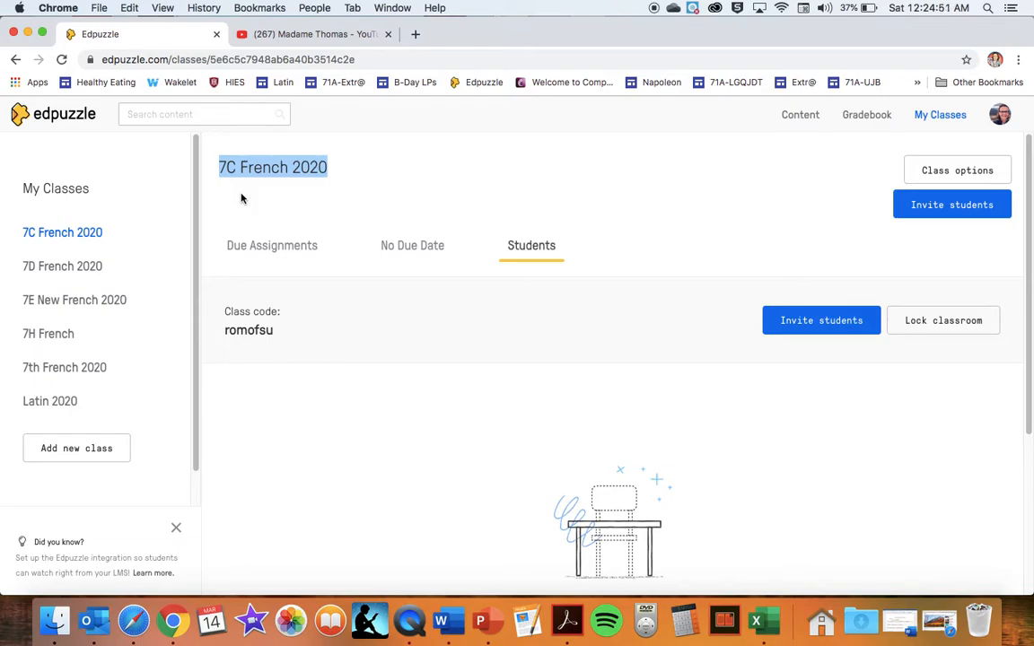
pyautogui.click(66, 372)
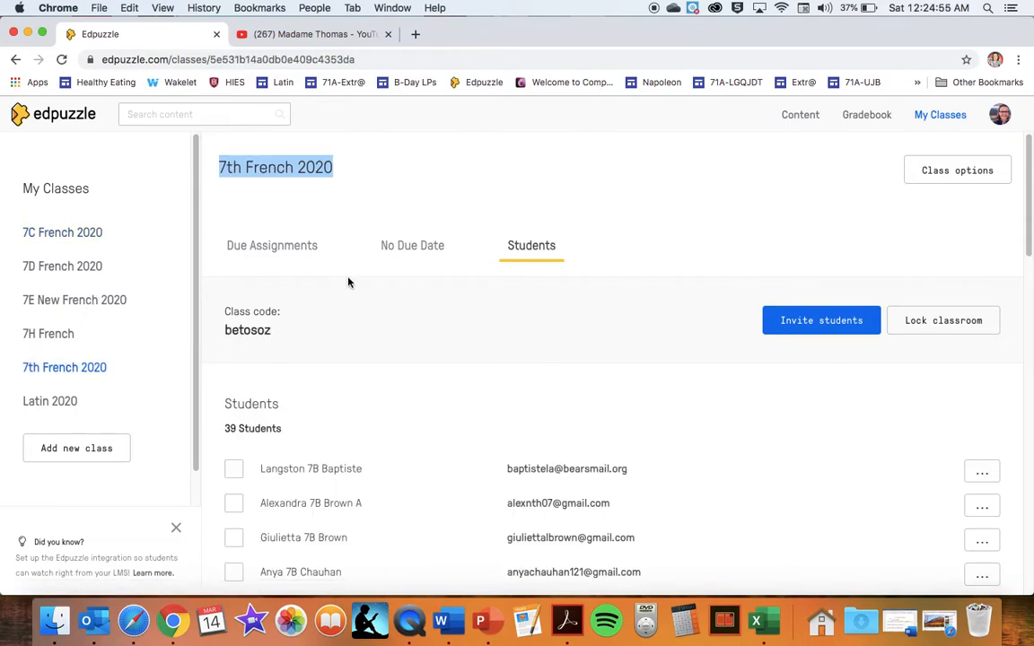
pyautogui.scroll(-3, 738, 244)
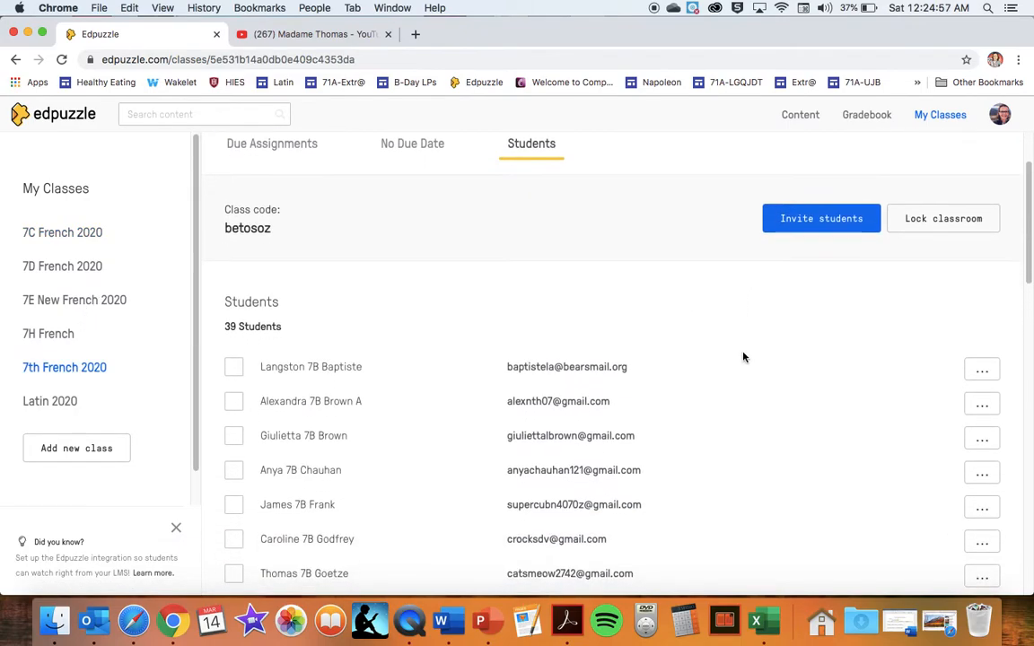
pyautogui.moveTo(288, 330); pyautogui.dragTo(219, 325)
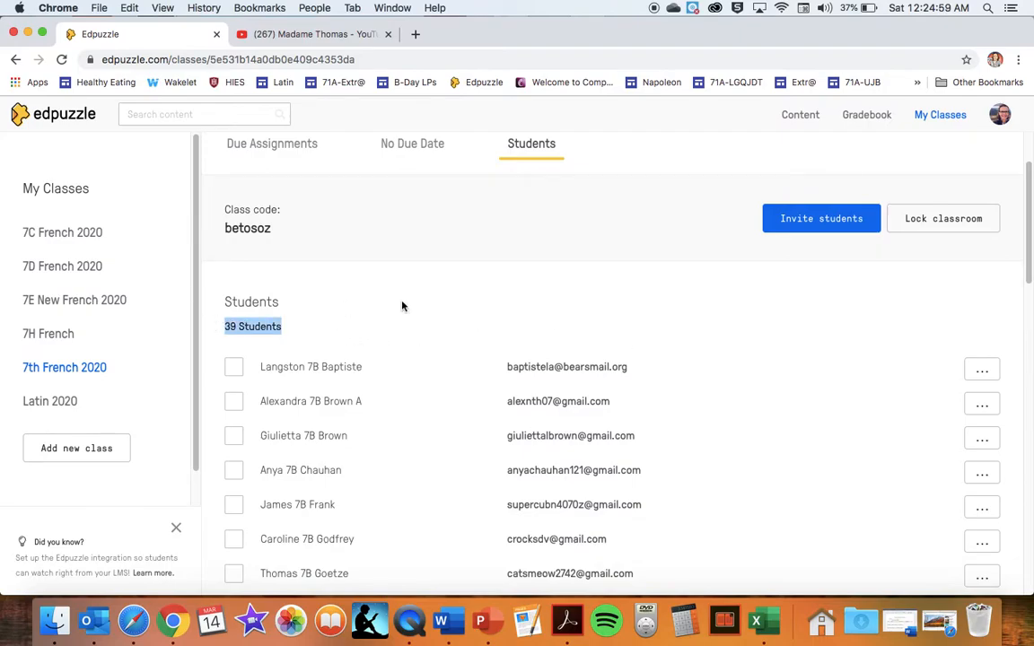
pyautogui.click(493, 312)
pyautogui.scroll(-1, 431, 341)
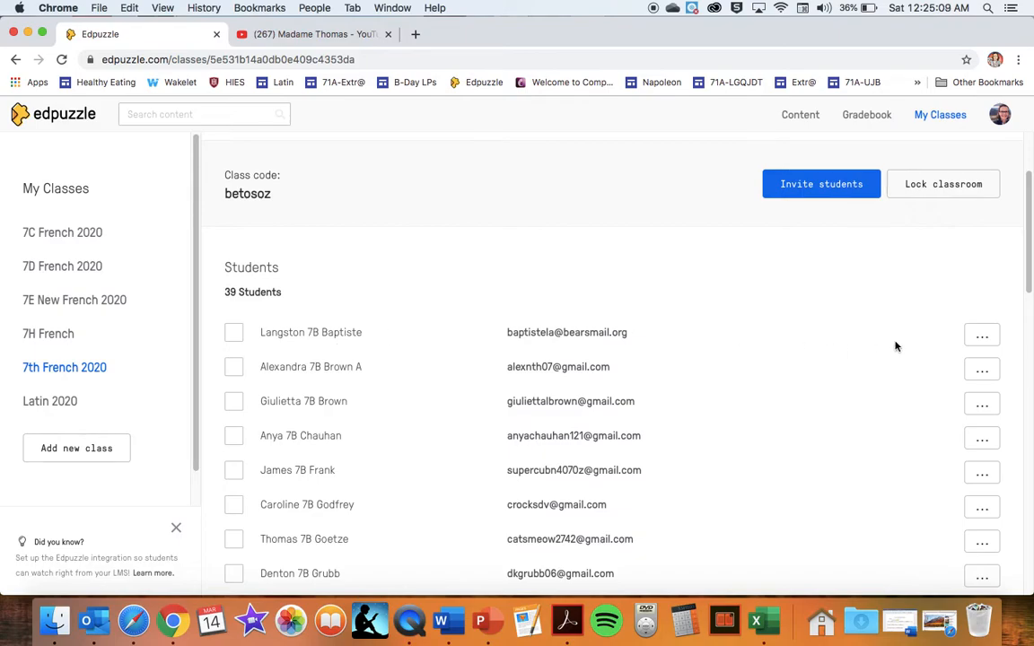
# Inspect the editable first and last name fields of the first student in the roster, and cancel the dialog.
pyautogui.click(980, 340)
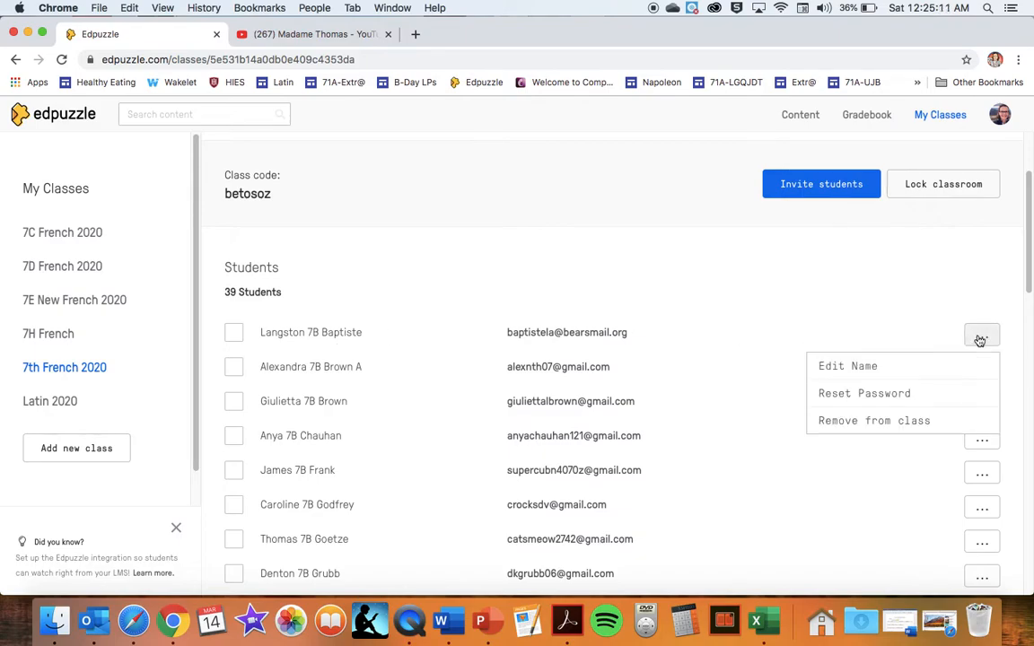
pyautogui.click(879, 370)
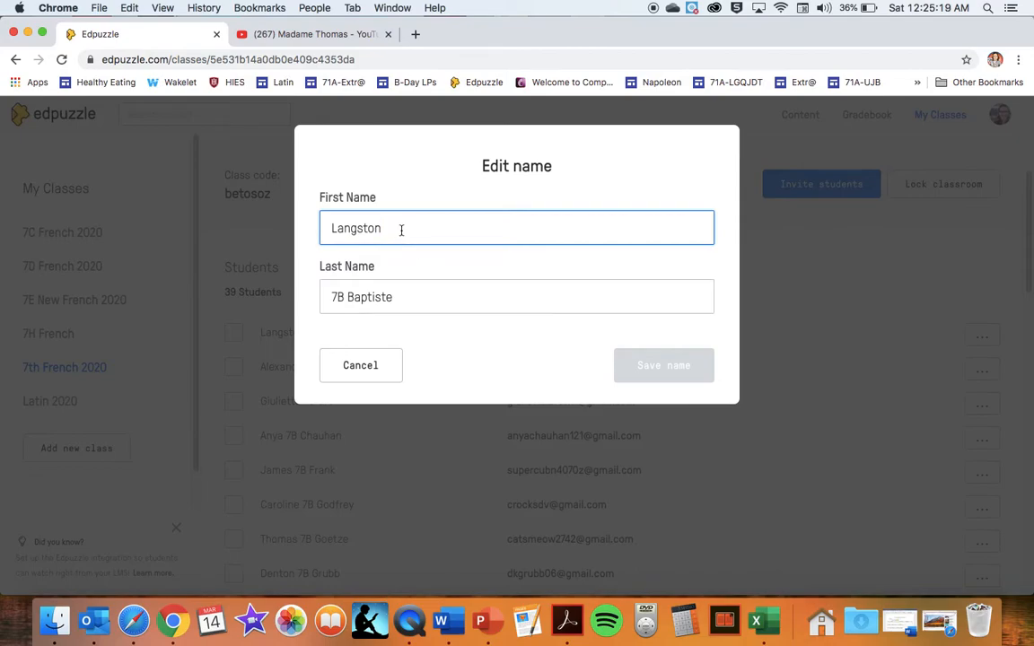
pyautogui.moveTo(393, 230); pyautogui.dragTo(297, 233)
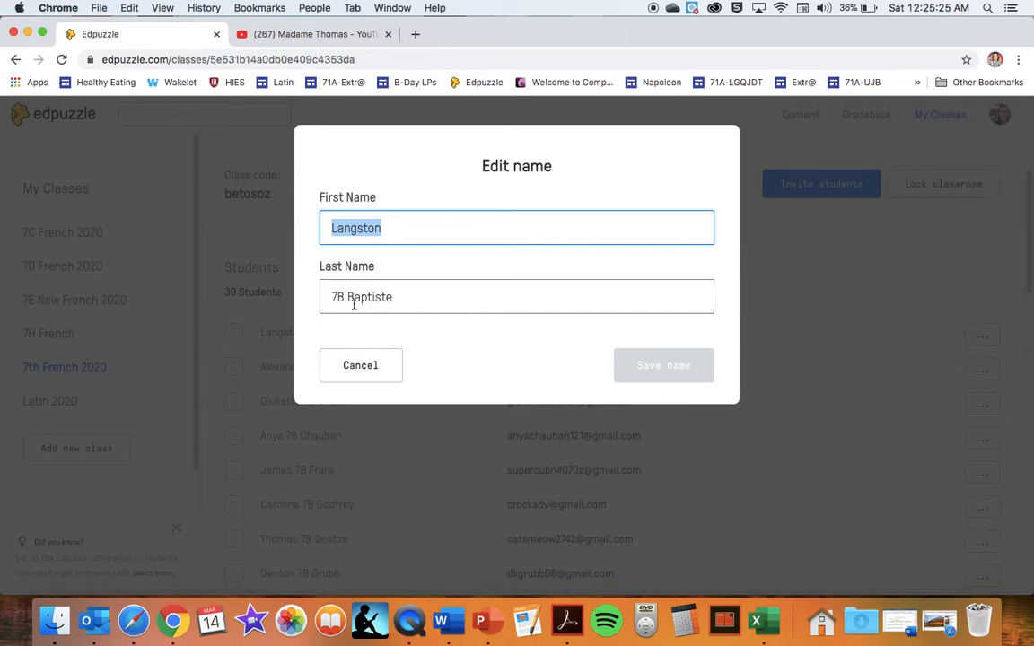
pyautogui.click(367, 365)
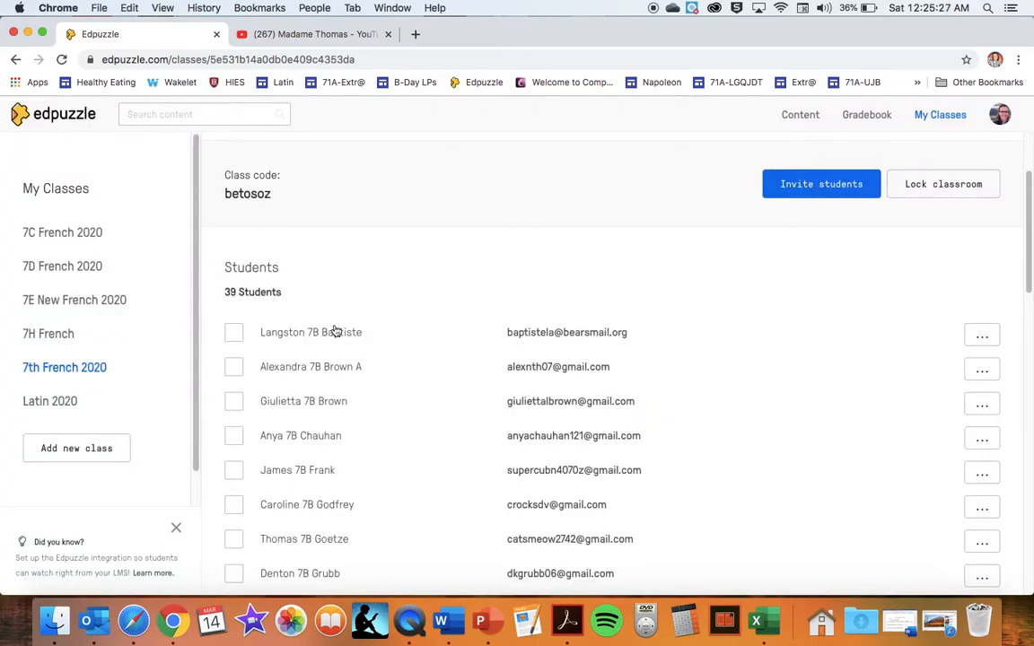
# Open the gradebook for 7th French 2020 and review the students' order and scores down to the end of the list.
pyautogui.scroll(2, 754, 367)
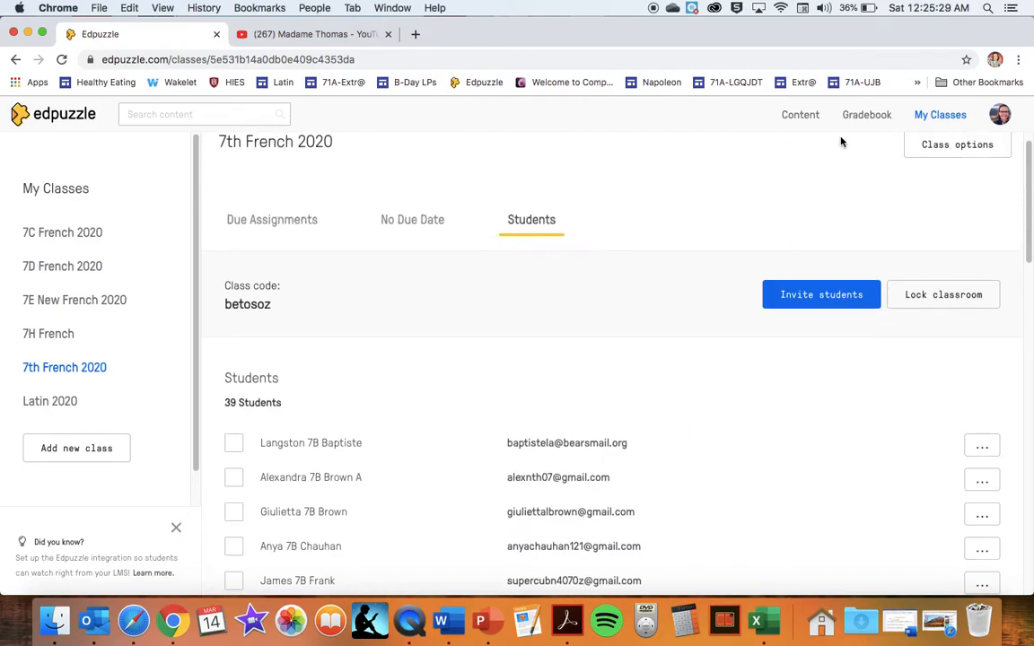
pyautogui.click(859, 115)
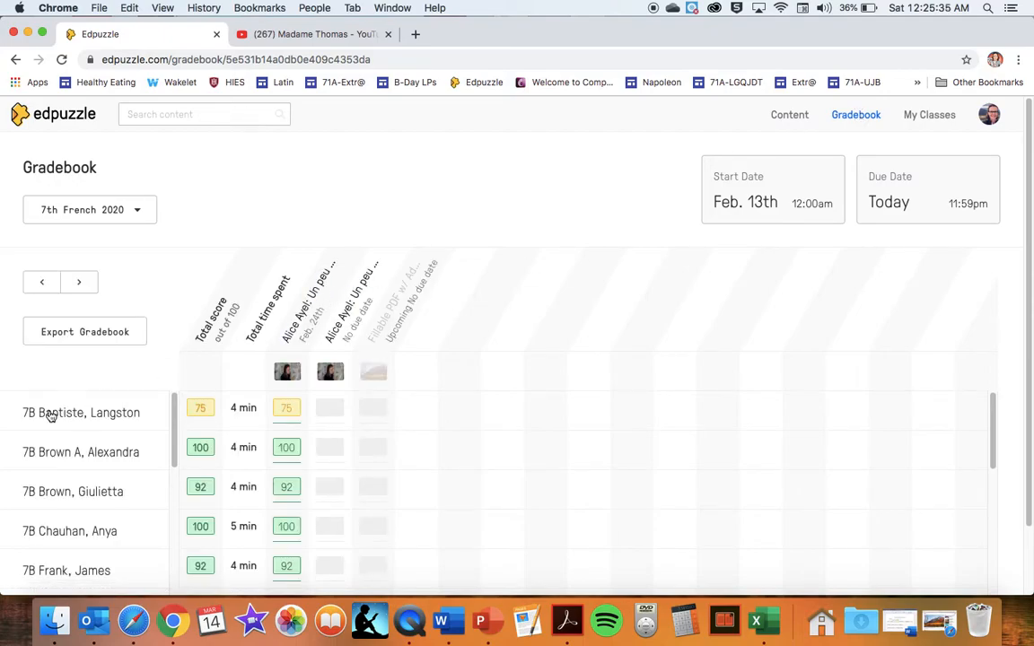
pyautogui.scroll(-2, 49, 415)
pyautogui.scroll(-6, 49, 414)
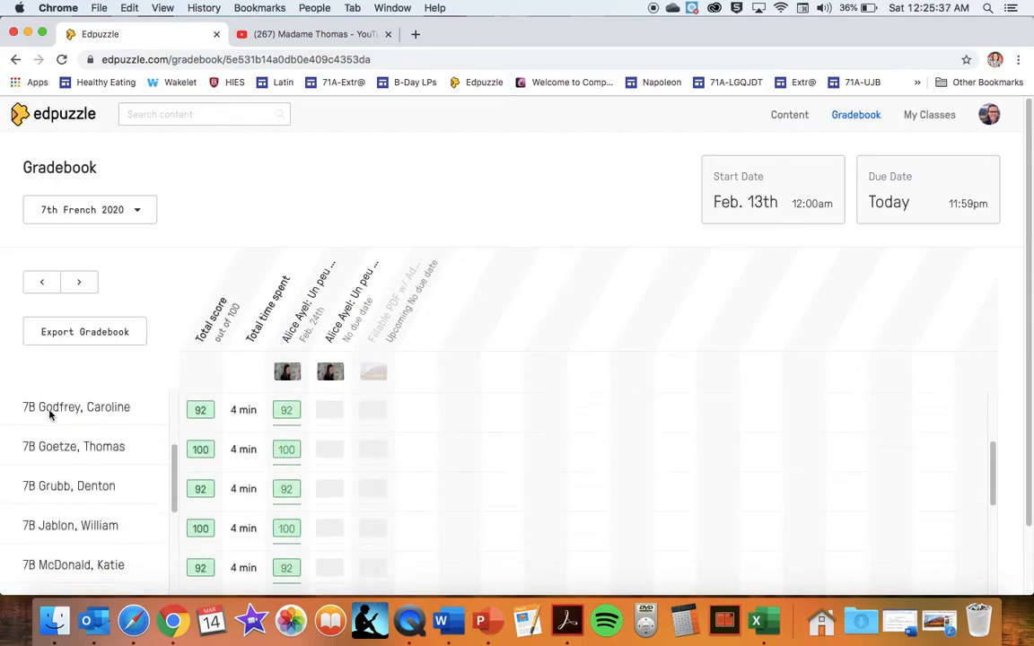
pyautogui.scroll(-8, 49, 487)
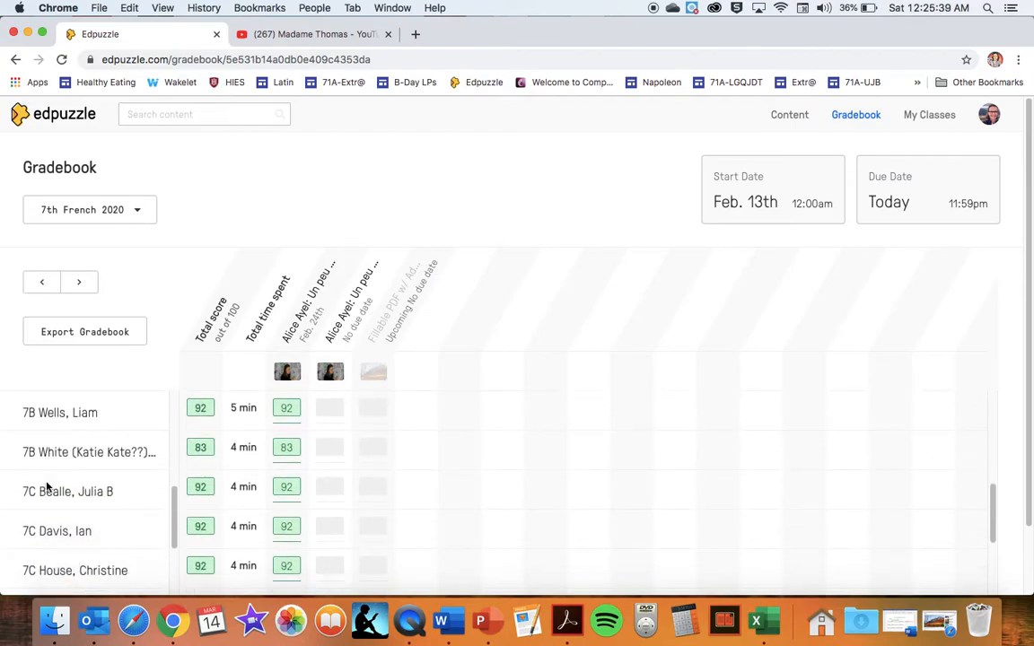
pyautogui.scroll(-10, 49, 488)
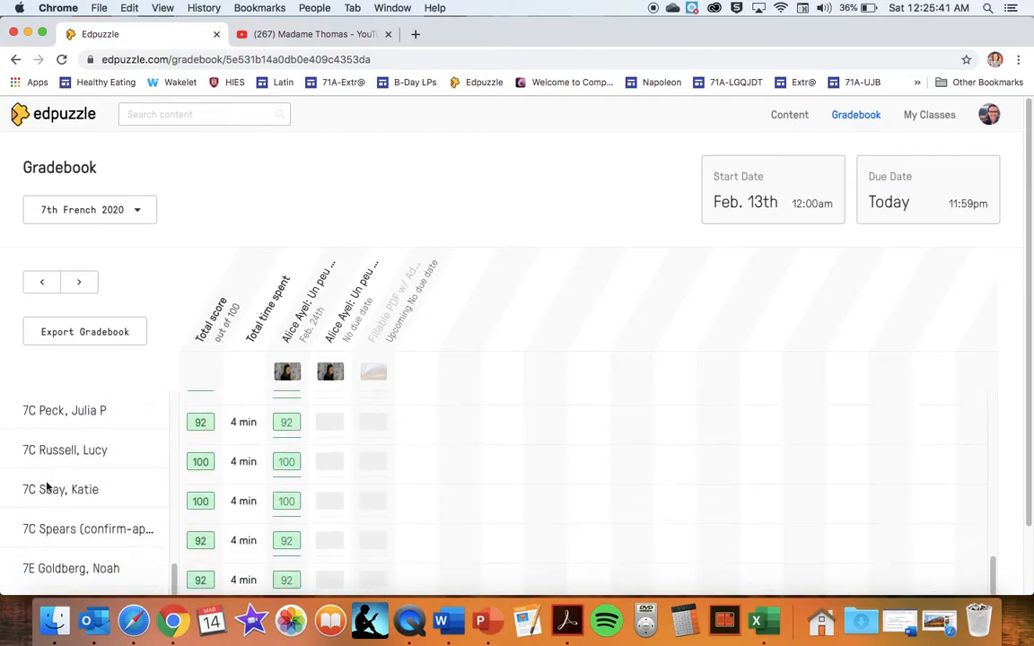
pyautogui.scroll(-2, 47, 485)
pyautogui.scroll(20, 48, 487)
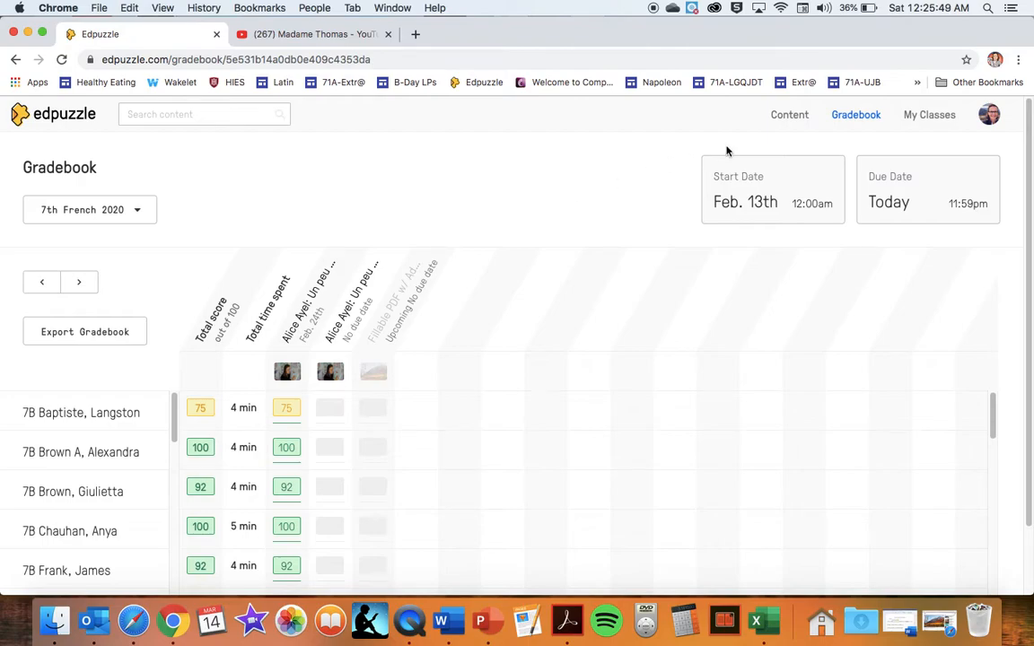
# Open the content library's home page and look through the list of popular channels.
pyautogui.click(789, 117)
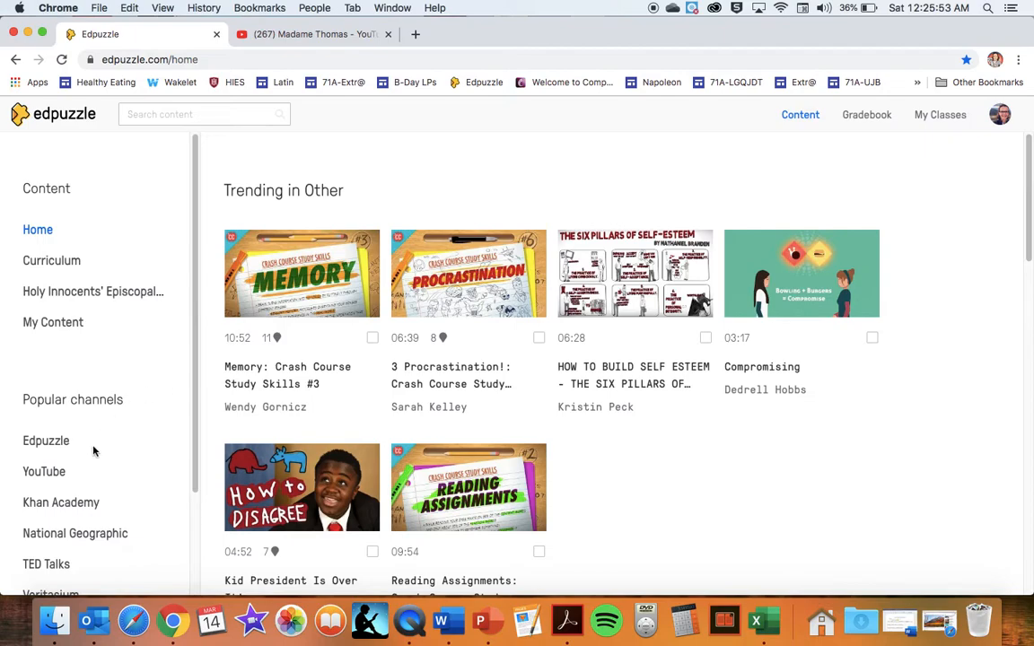
pyautogui.scroll(-5, 64, 448)
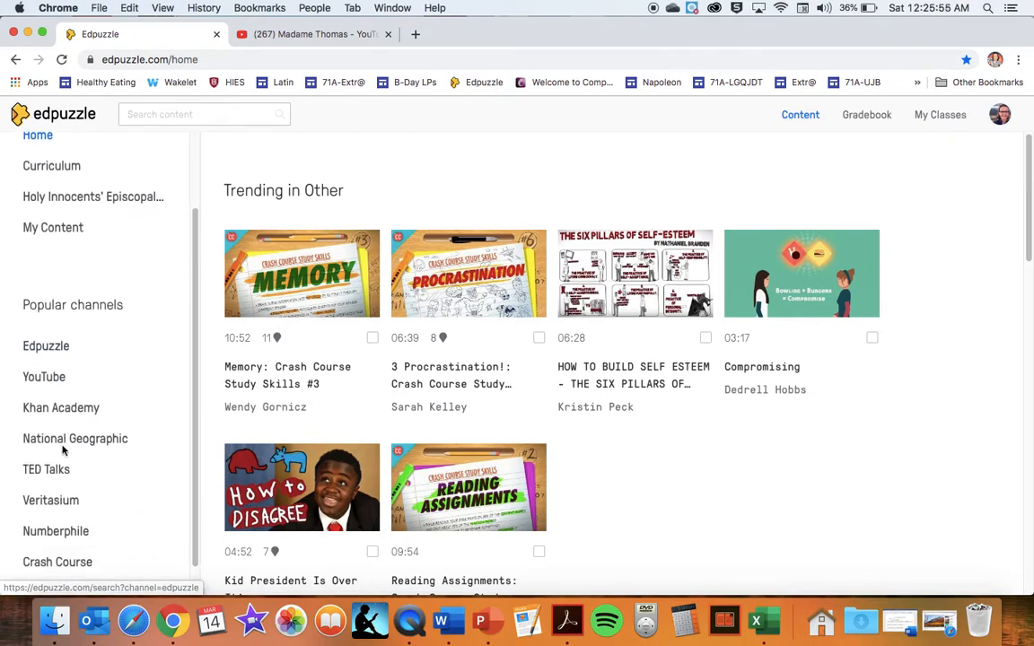
pyautogui.scroll(5, 64, 395)
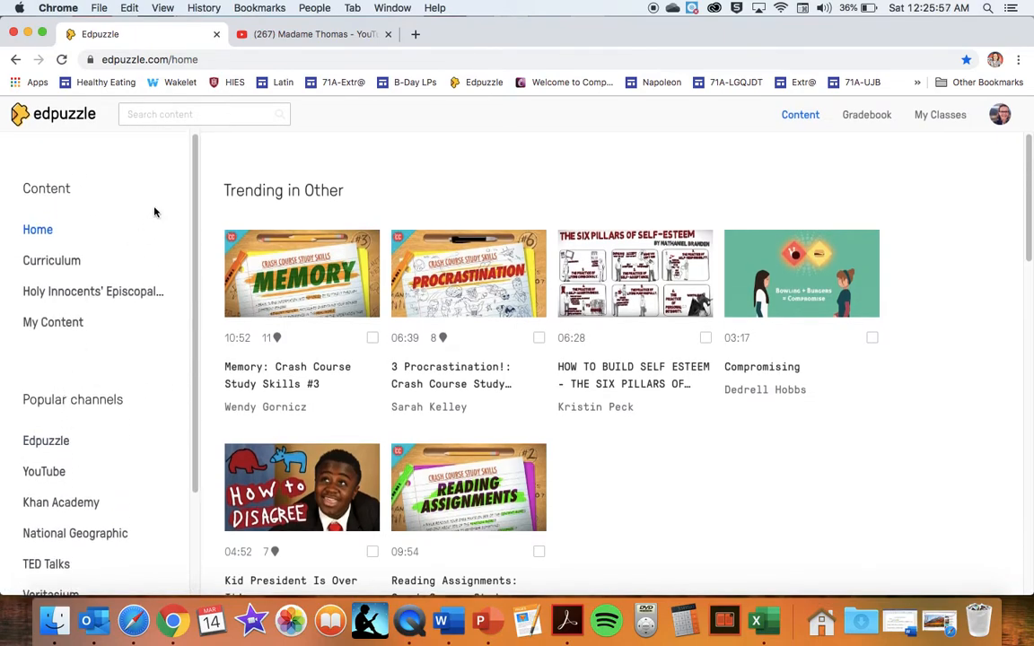
# Switch to YouTube, open the uploaded video "Make Fillable Worksheet PDF w/ Adobe Acrobat Pro DC" paused, and copy its link.
pyautogui.click(314, 35)
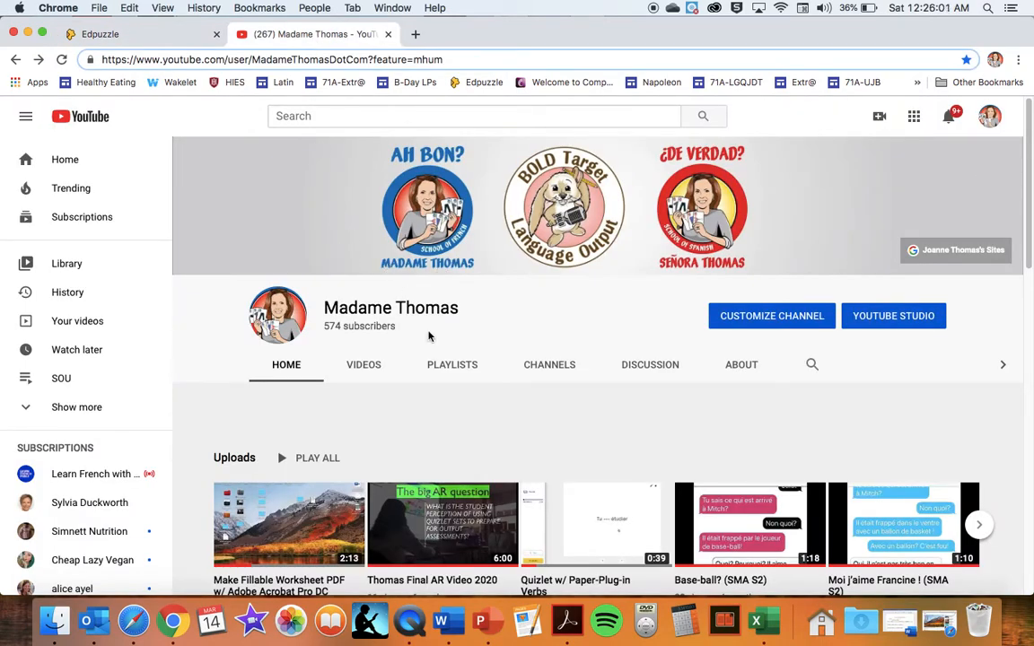
pyautogui.scroll(-1, 404, 349)
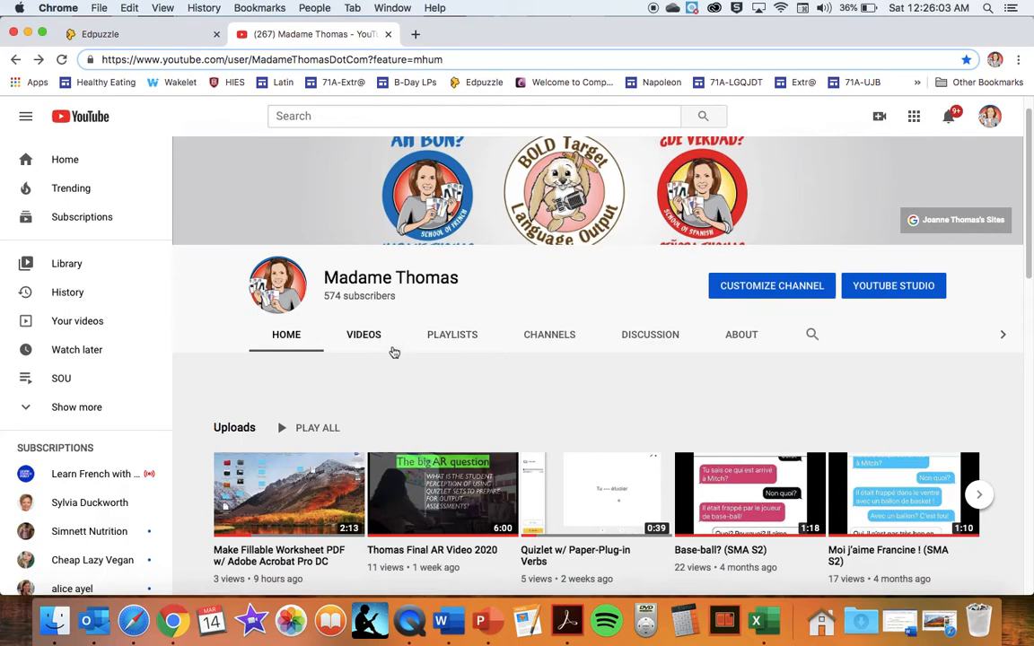
pyautogui.scroll(-2, 386, 358)
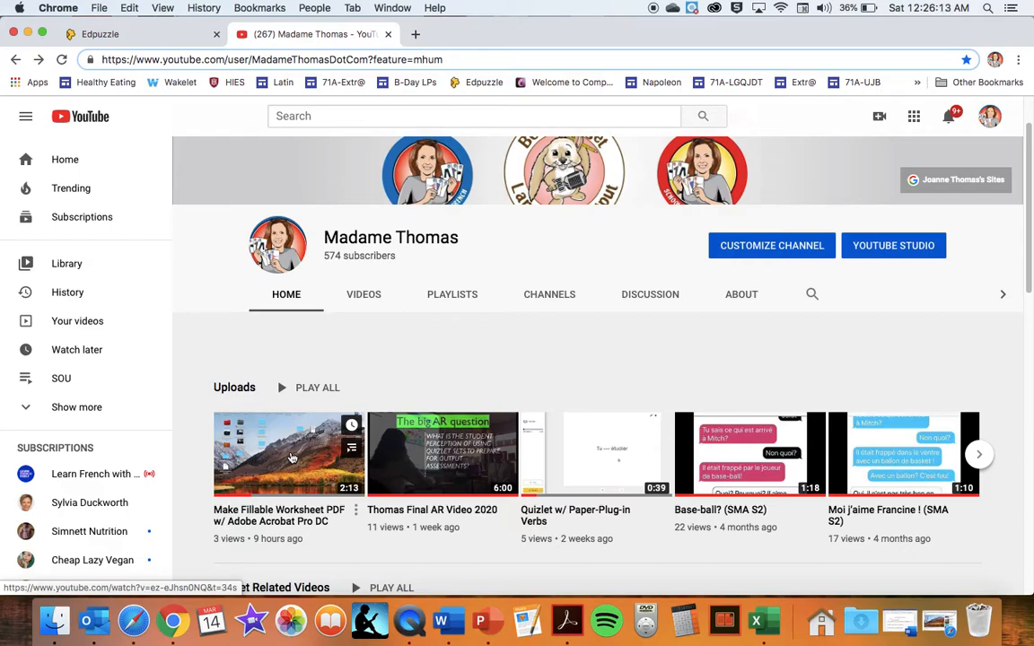
pyautogui.click(291, 457)
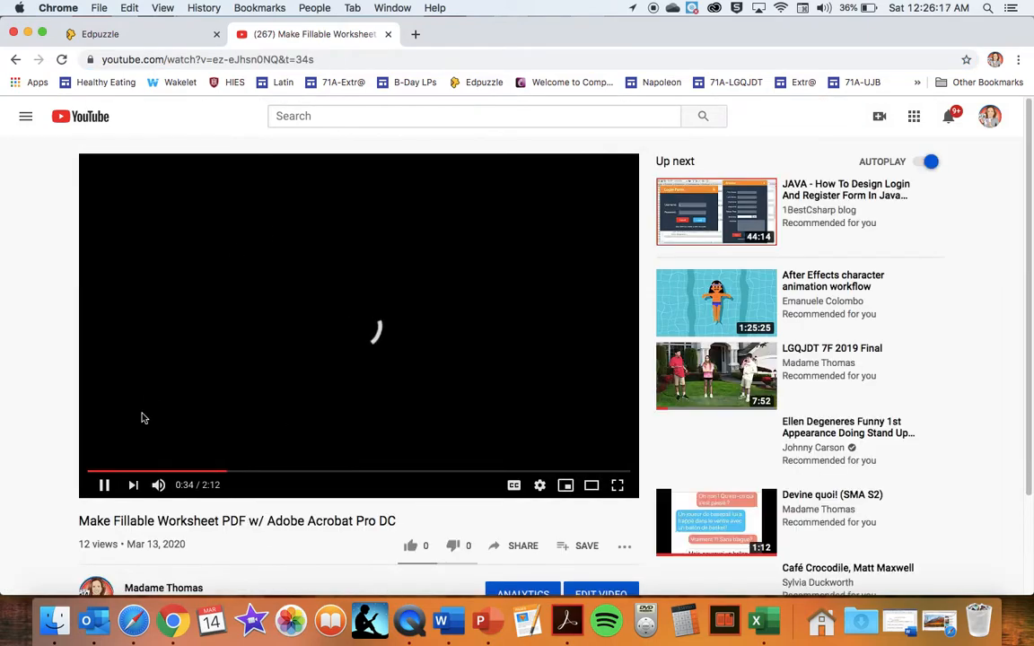
pyautogui.click(104, 485)
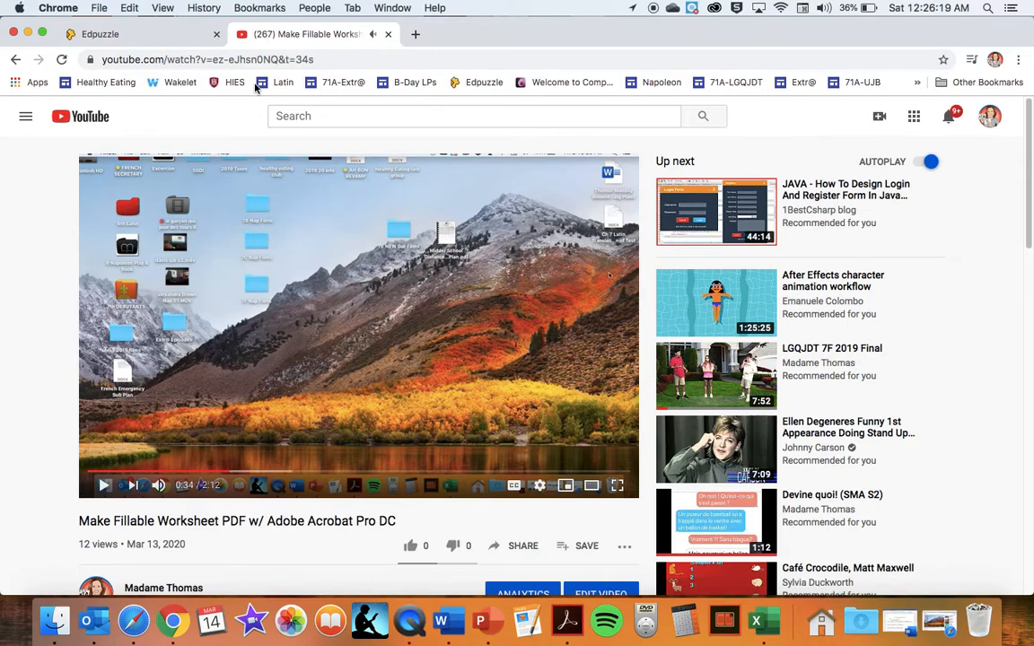
pyautogui.click(259, 60)
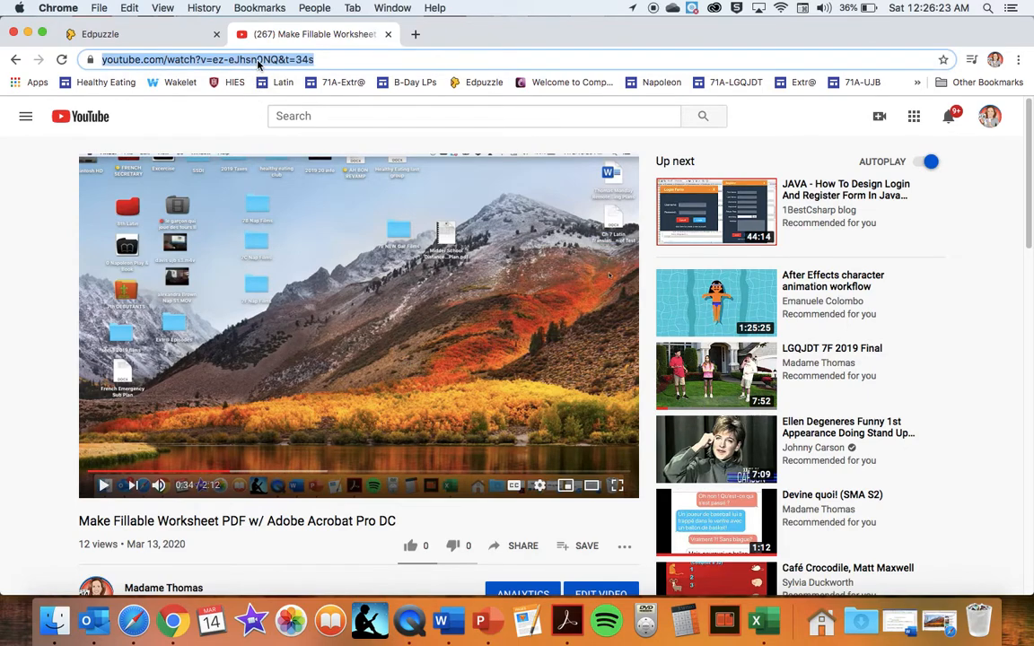
pyautogui.press('super+c')
# Switch back to Edpuzzle, search its YouTube channel with the copied link and open the fillable PDF video for editing.
pyautogui.click(190, 41)
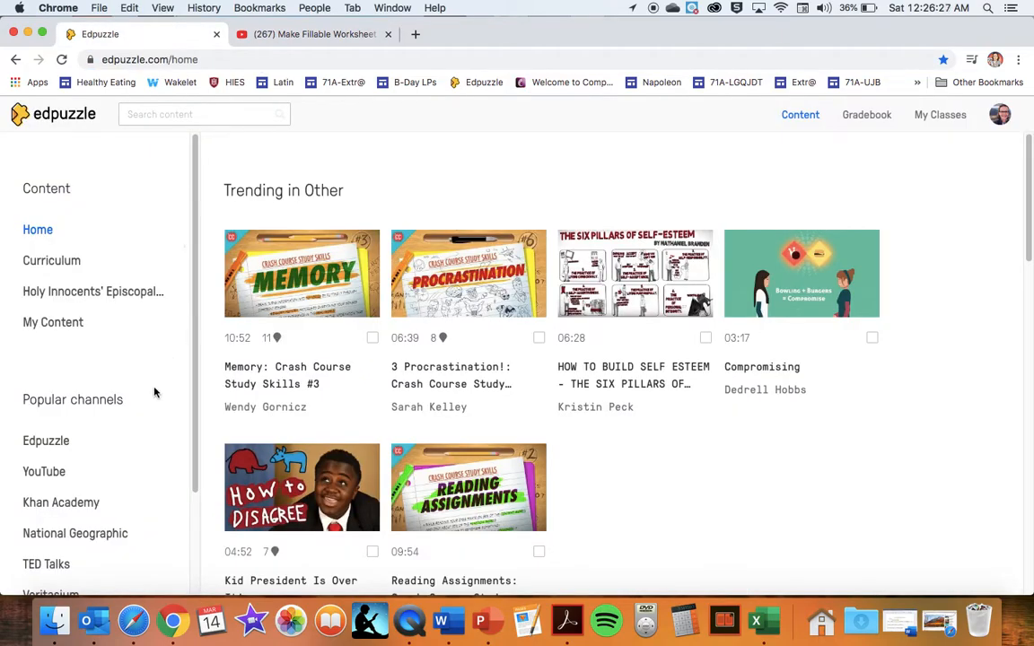
pyautogui.scroll(-2, 154, 392)
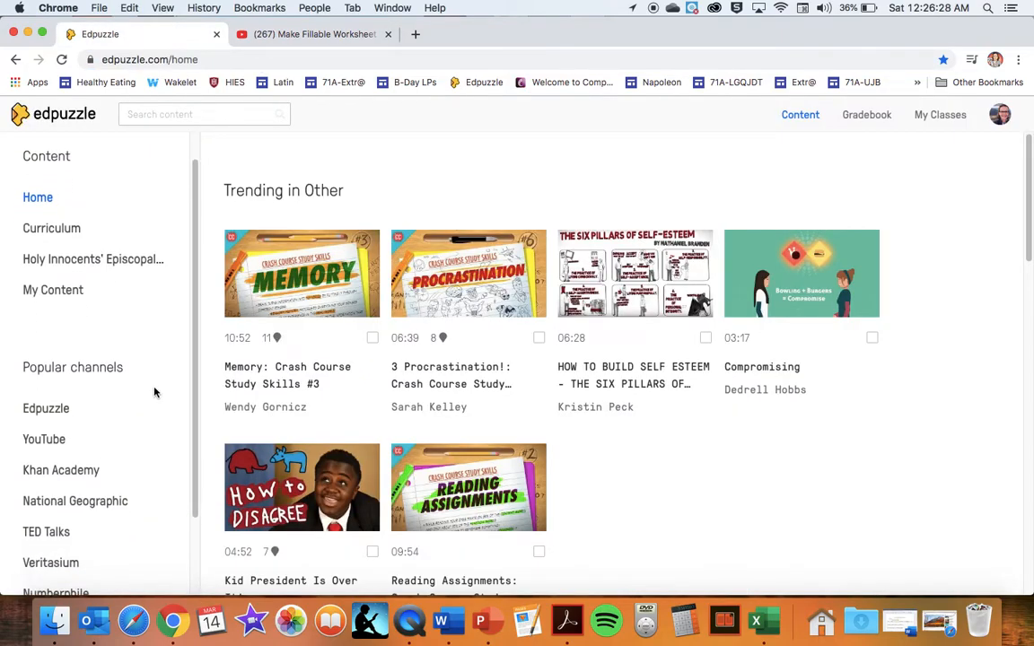
pyautogui.click(49, 439)
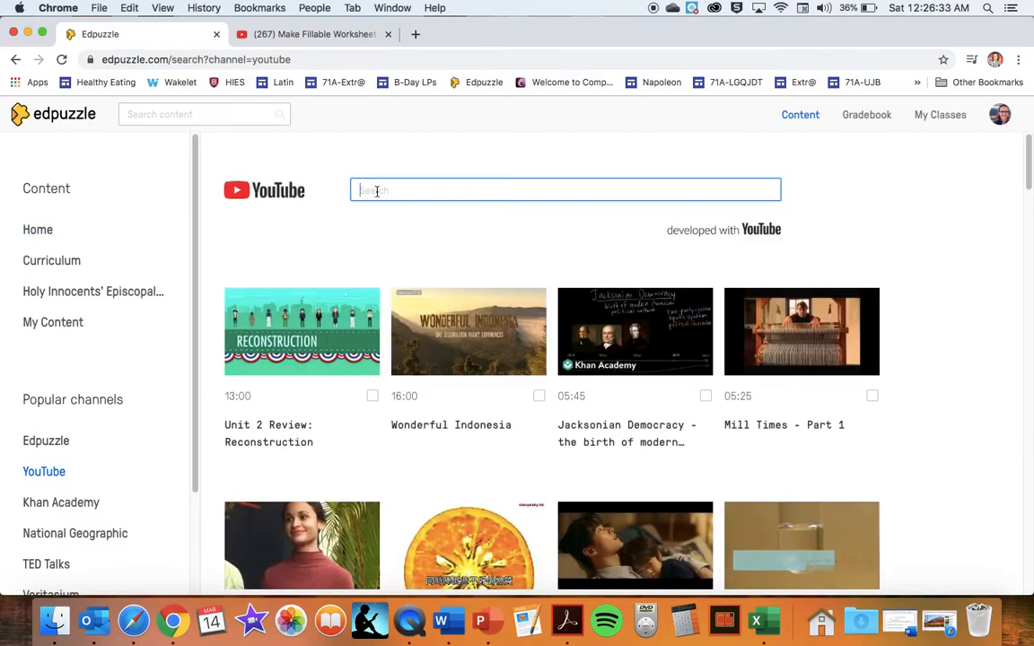
pyautogui.press('super+v')
pyautogui.press('Return')
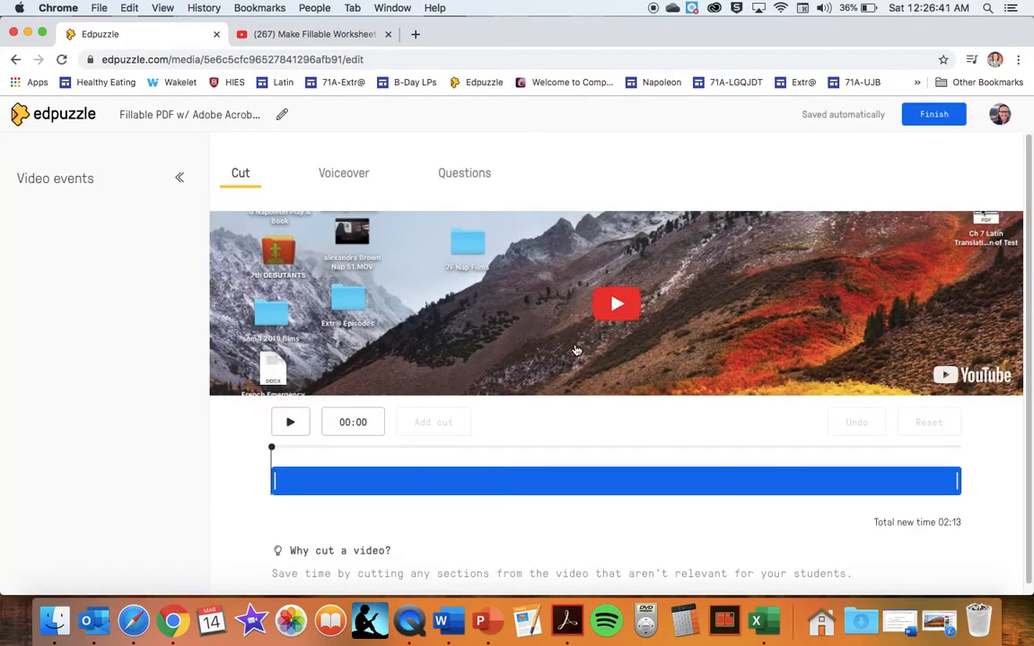
# Trim the video so that it starts at about 00:08 and ends at about 01:37.
pyautogui.scroll(-1, 628, 358)
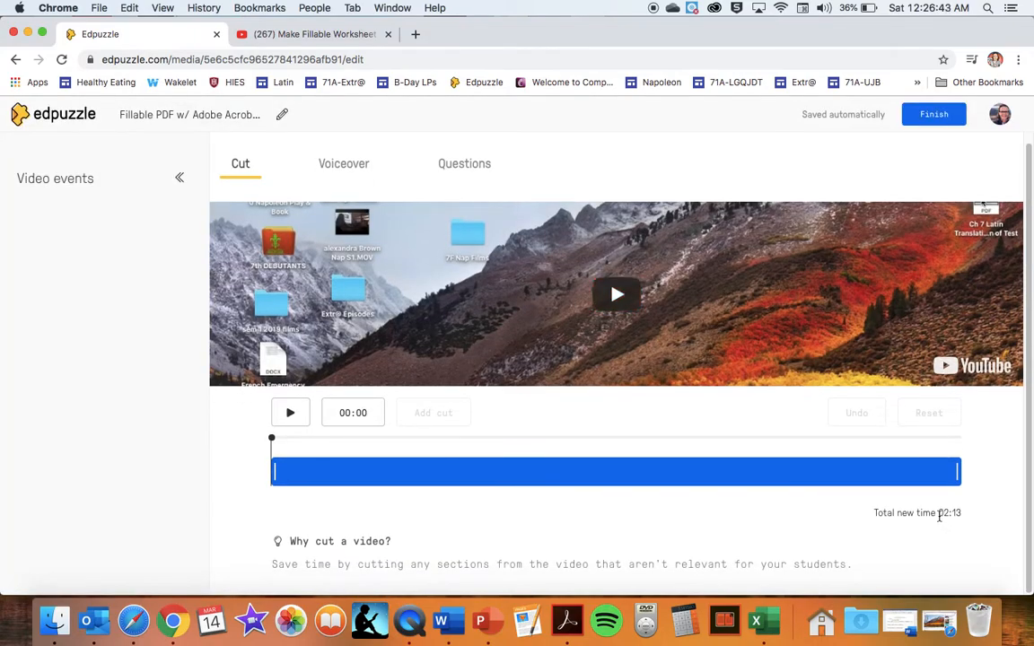
pyautogui.moveTo(939, 513); pyautogui.dragTo(961, 513)
pyautogui.moveTo(290, 541); pyautogui.dragTo(413, 545)
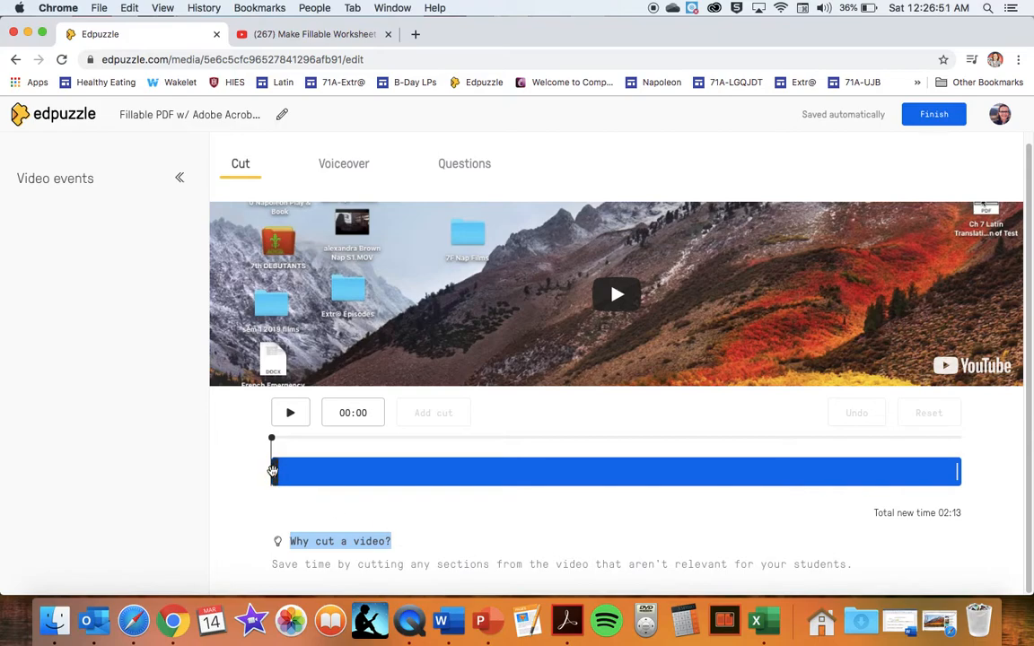
pyautogui.click(274, 471)
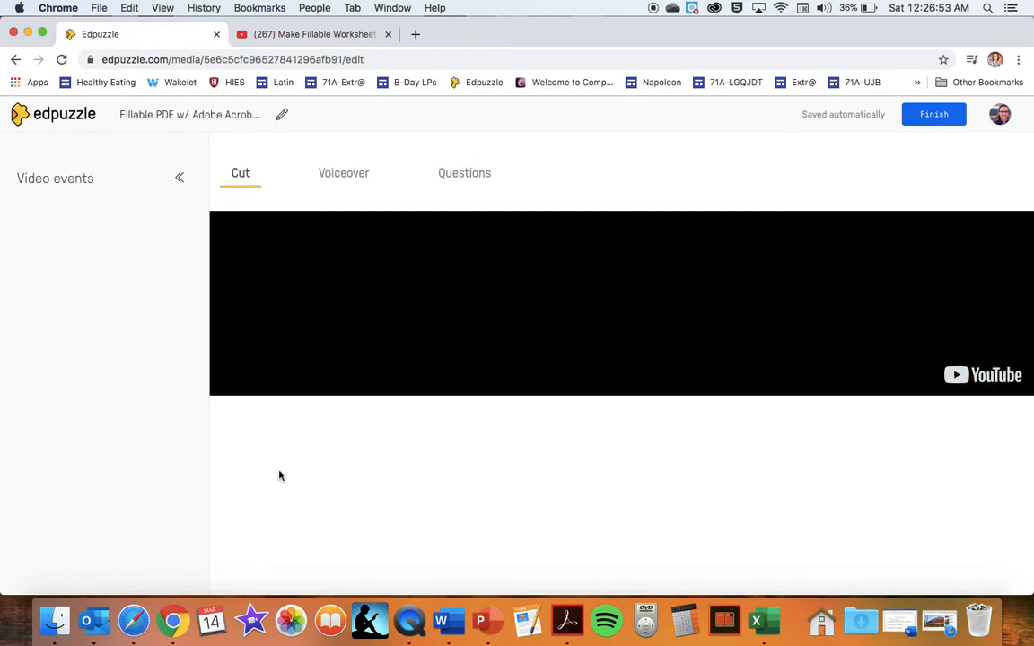
pyautogui.click(281, 426)
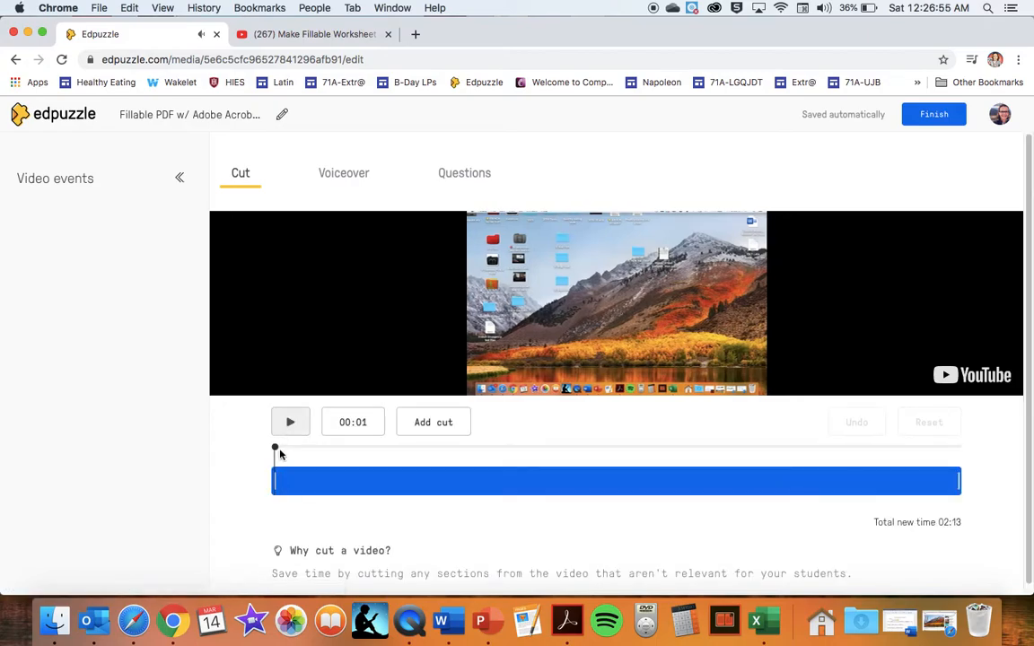
pyautogui.moveTo(274, 480); pyautogui.dragTo(319, 482)
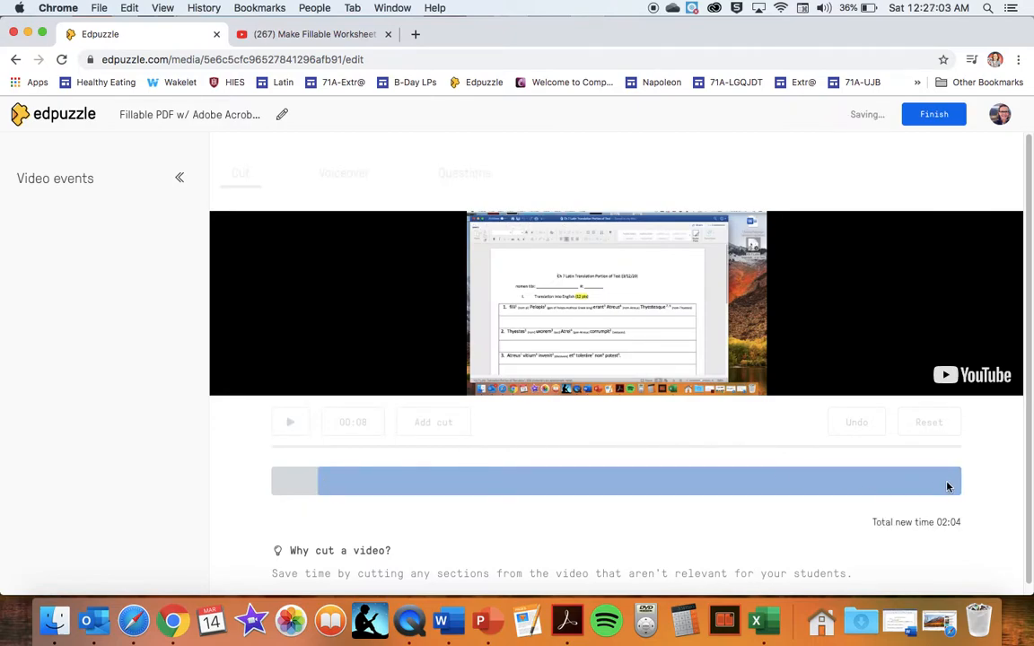
pyautogui.moveTo(953, 485); pyautogui.dragTo(778, 484)
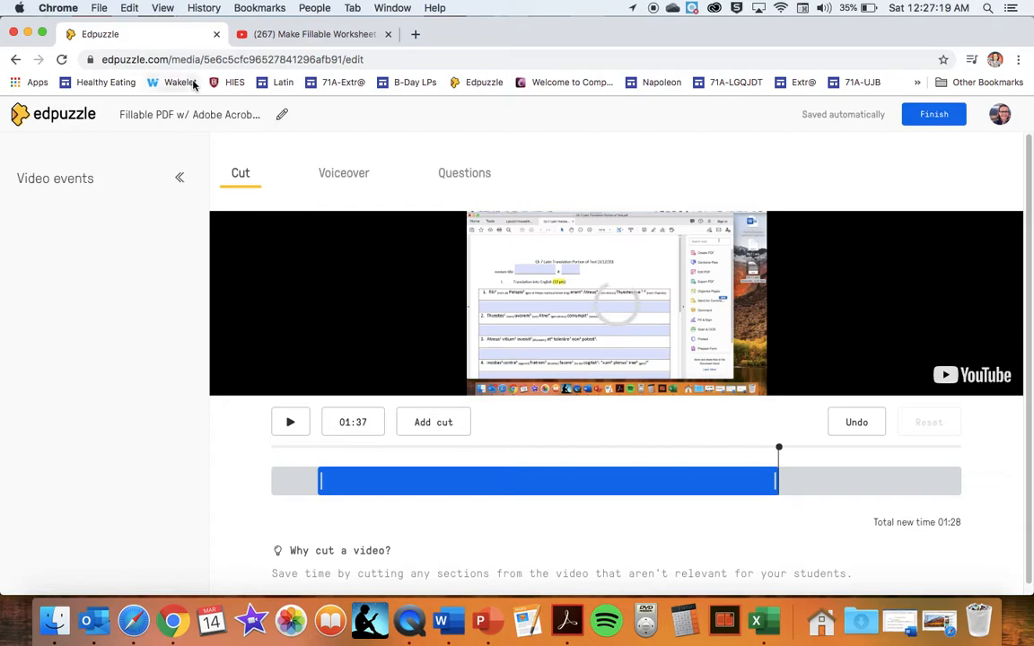
# View the voiceover option, and start a multiple-choice question at 00:04 reading "What kind of document is this?".
pyautogui.click(342, 174)
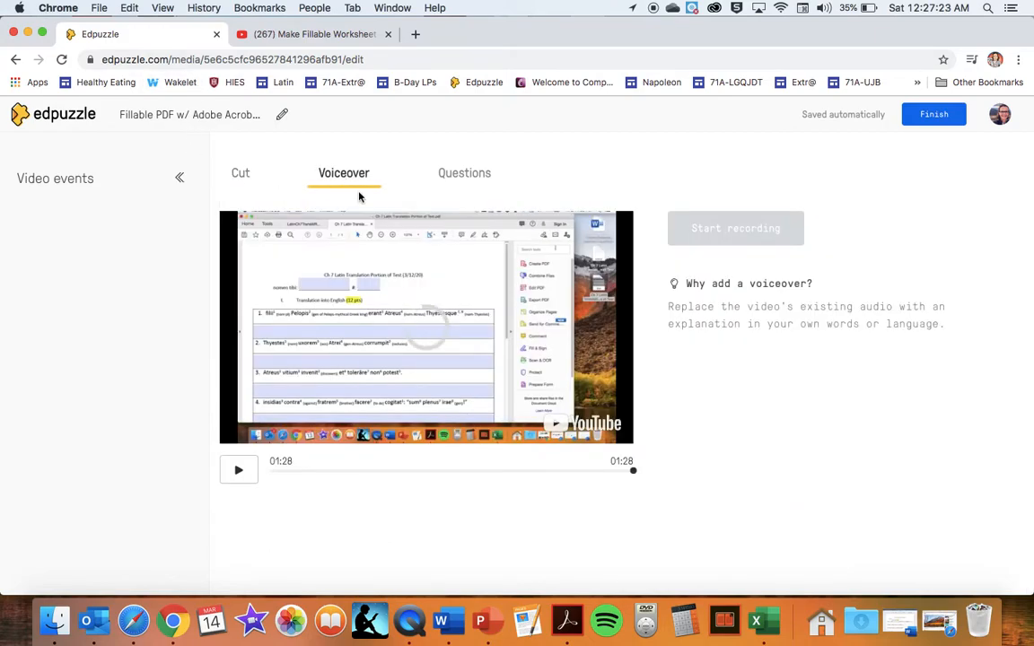
pyautogui.click(463, 177)
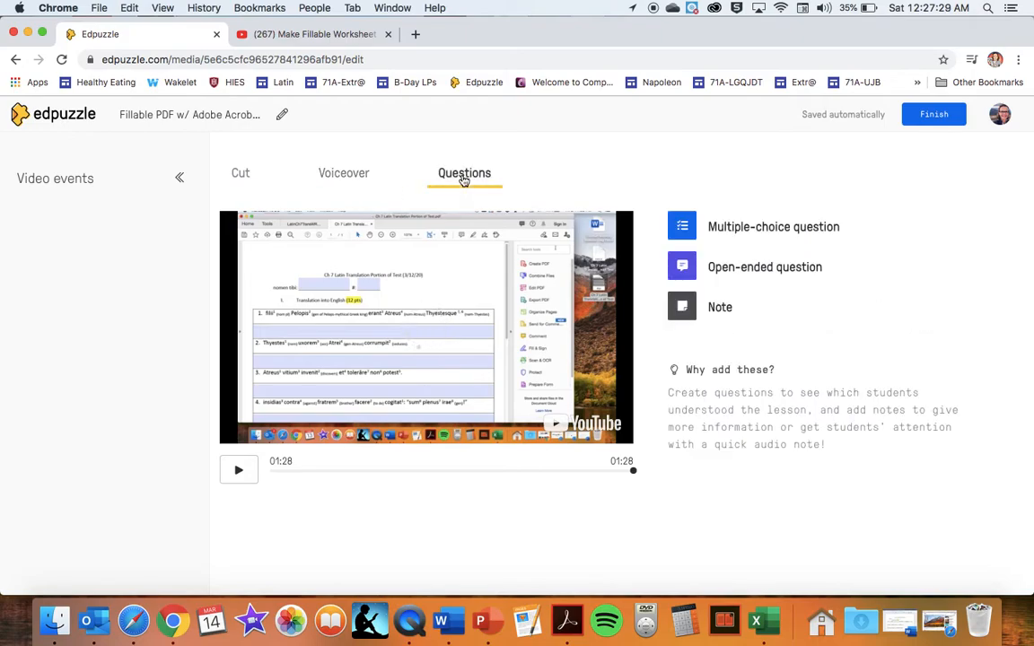
pyautogui.click(240, 470)
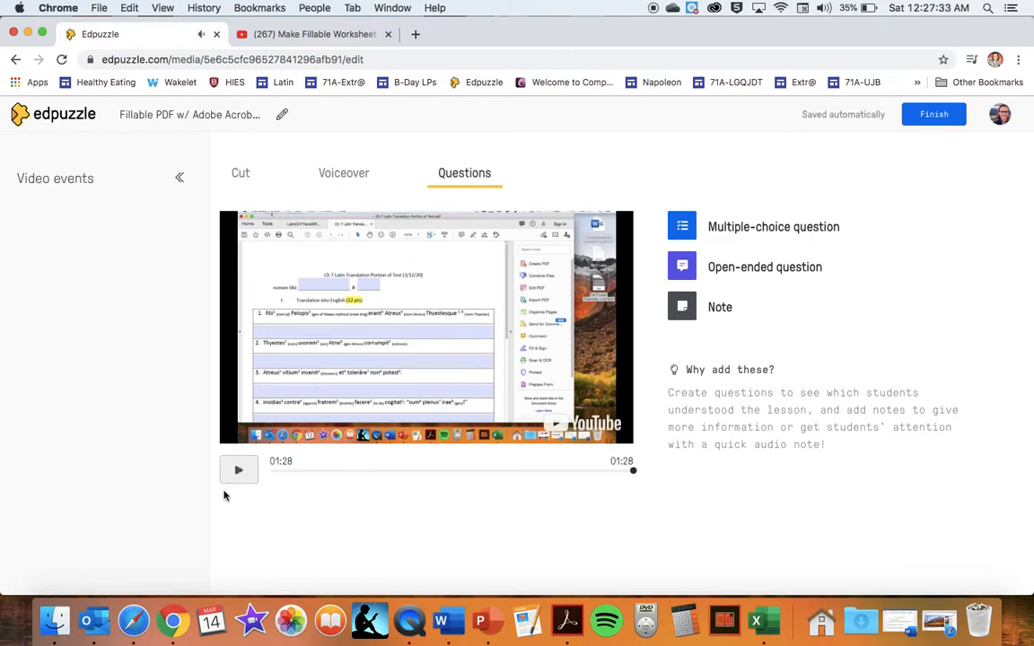
pyautogui.click(238, 470)
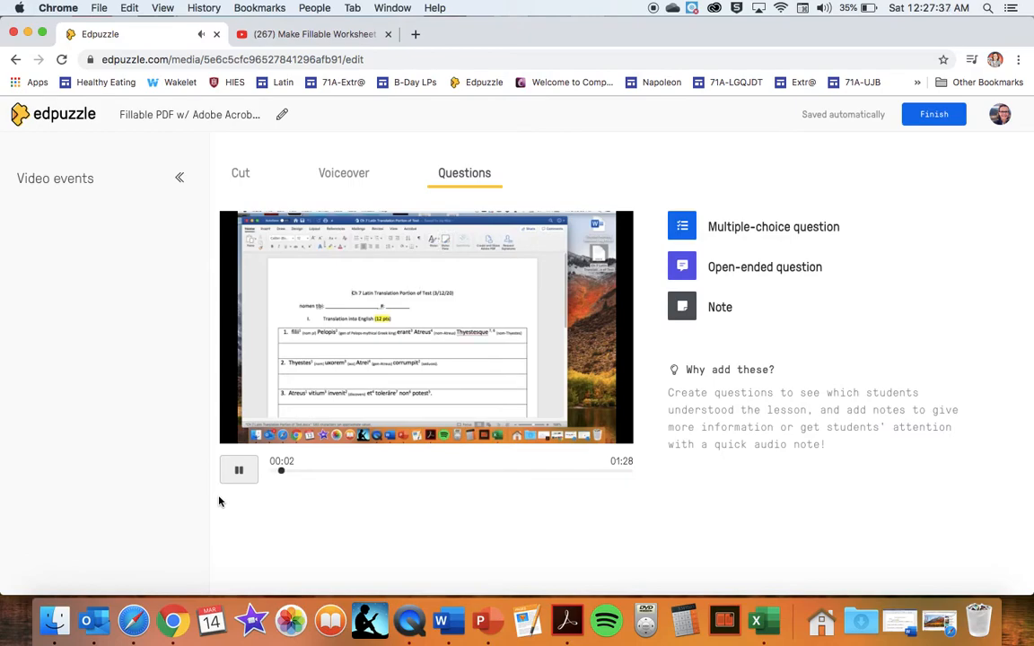
pyautogui.click(238, 471)
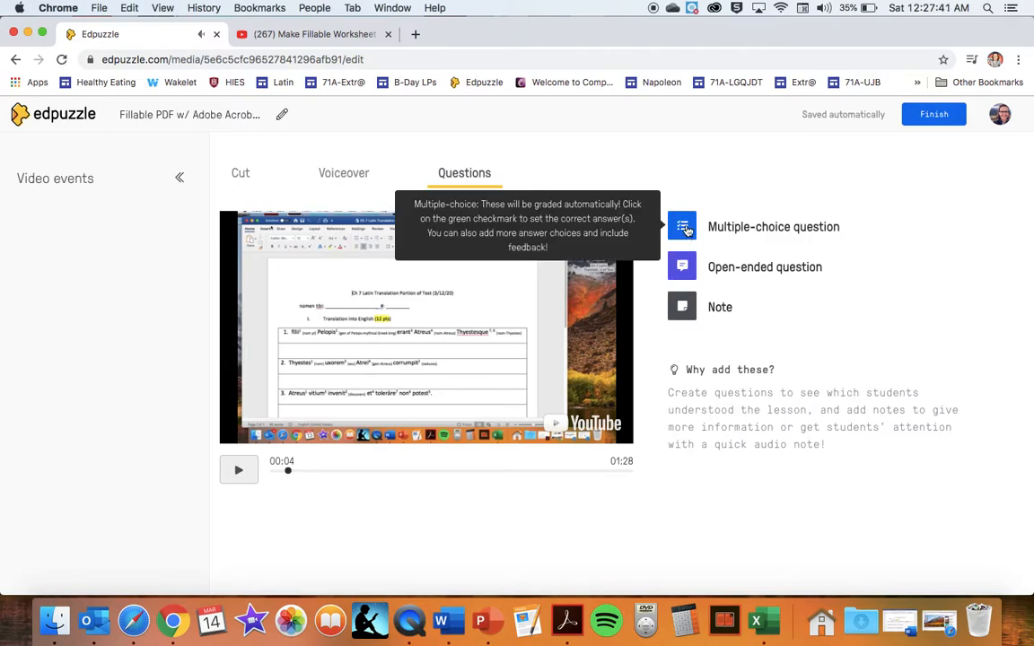
pyautogui.click(686, 230)
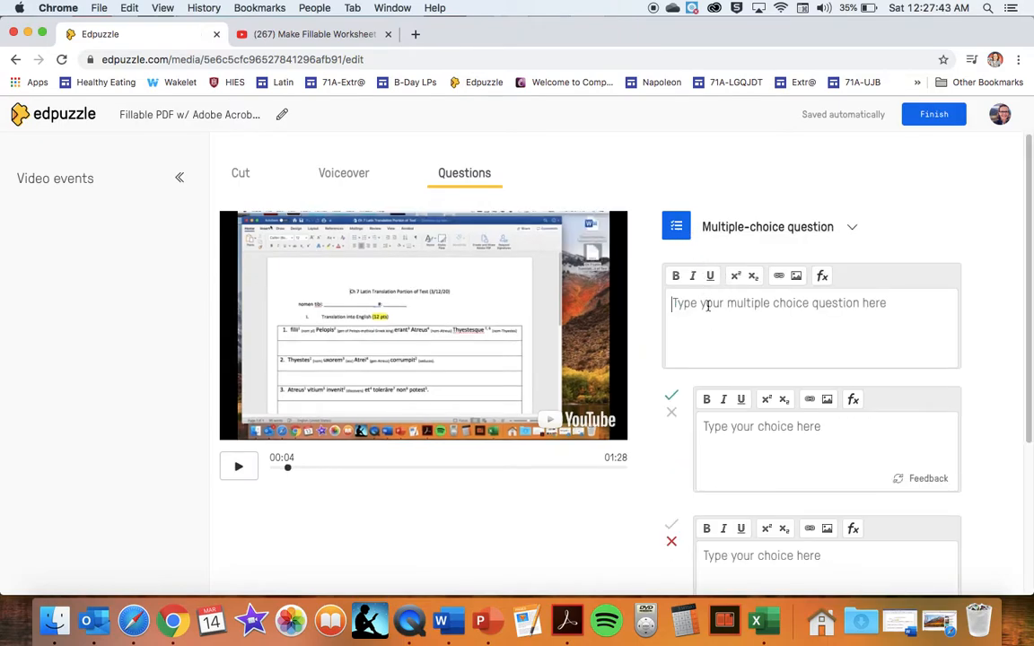
pyautogui.click(708, 306)
pyautogui.write('What kin')
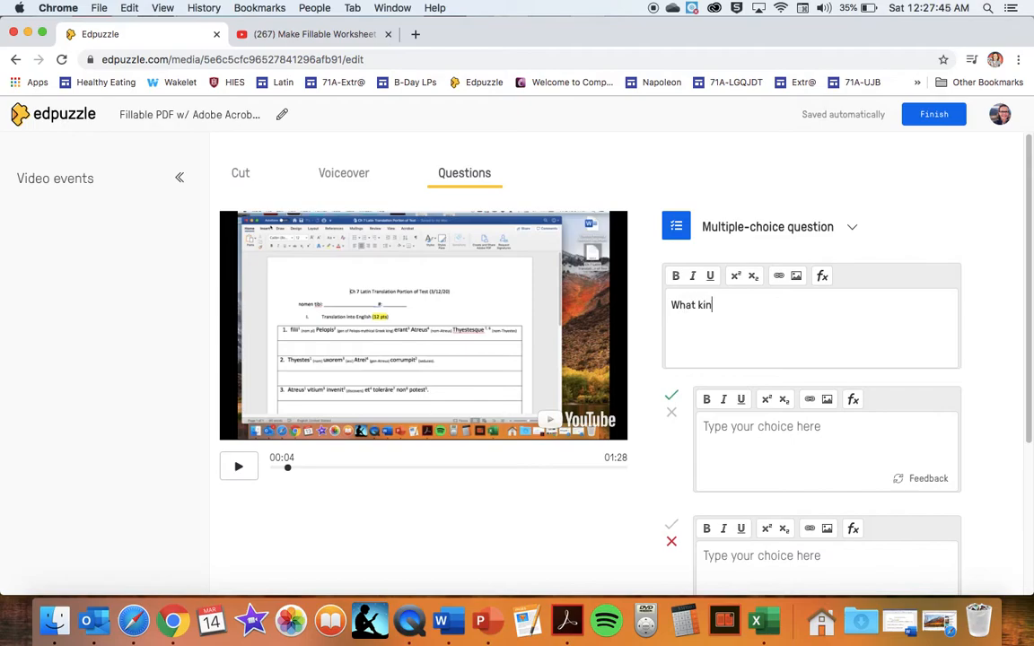
pyautogui.write('d of document is this?')
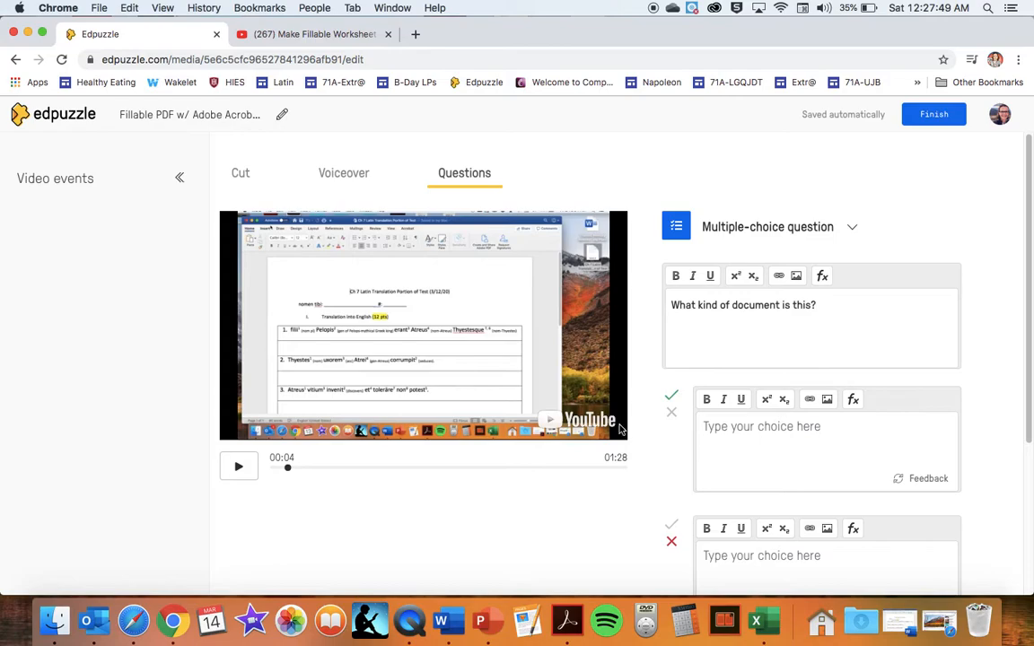
# Enter "A translation doc for Latin" as the correct answer and "A French worksheet" as the incorrect one.
pyautogui.click(724, 433)
pyautogui.write('A translation doc for ')
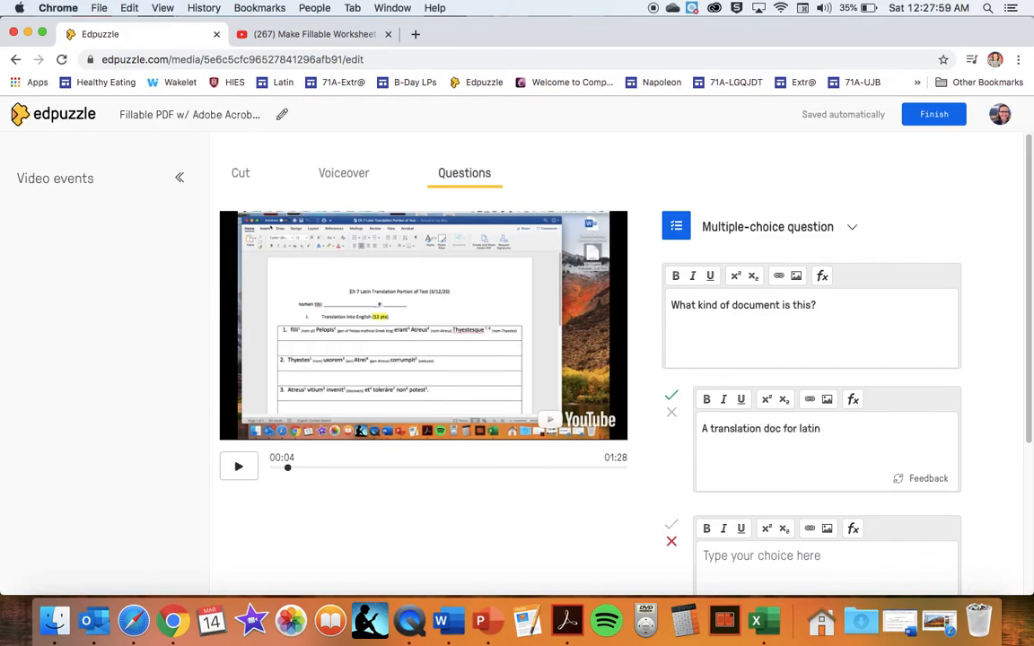
pyautogui.write('la')
pyautogui.press('BackSpace')
pyautogui.press('BackSpace')
pyautogui.write('Lati')
pyautogui.scroll(-3, 724, 435)
pyautogui.write('A French ')
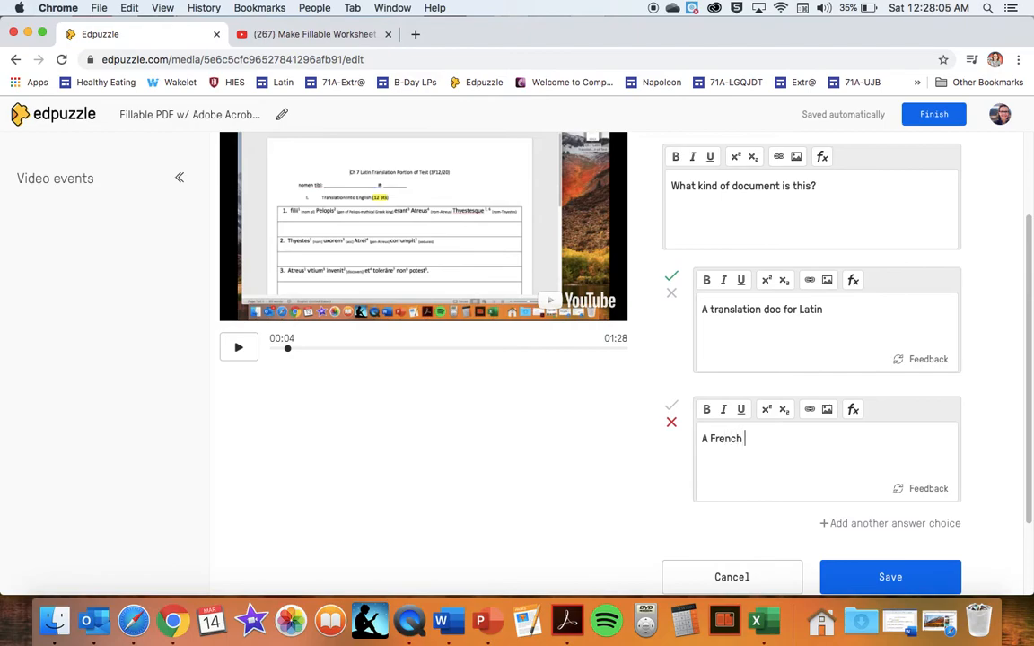
pyautogui.write('worksheet')
pyautogui.scroll(-2, 823, 480)
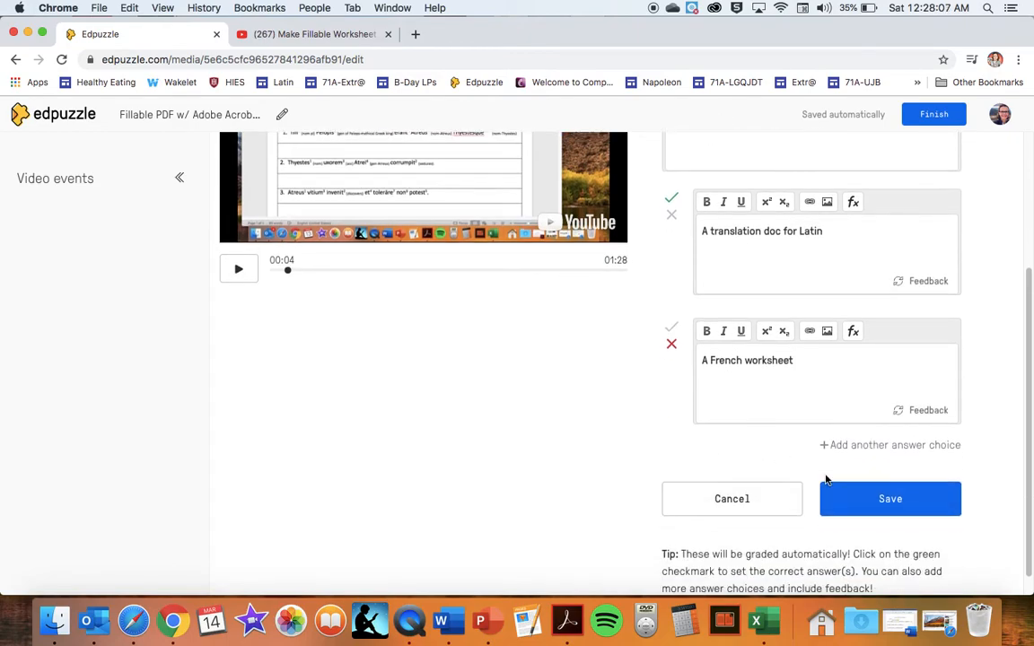
# Add a third answer choice to the question, reading "My IRS tax form for 2019".
pyautogui.click(856, 447)
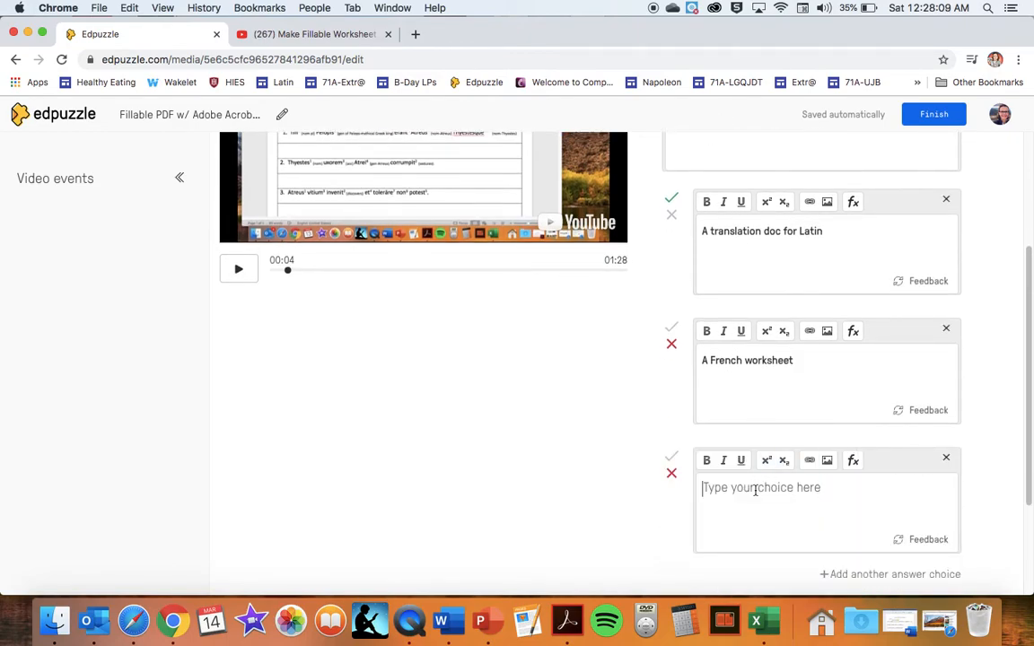
pyautogui.write('My IRS tax form for')
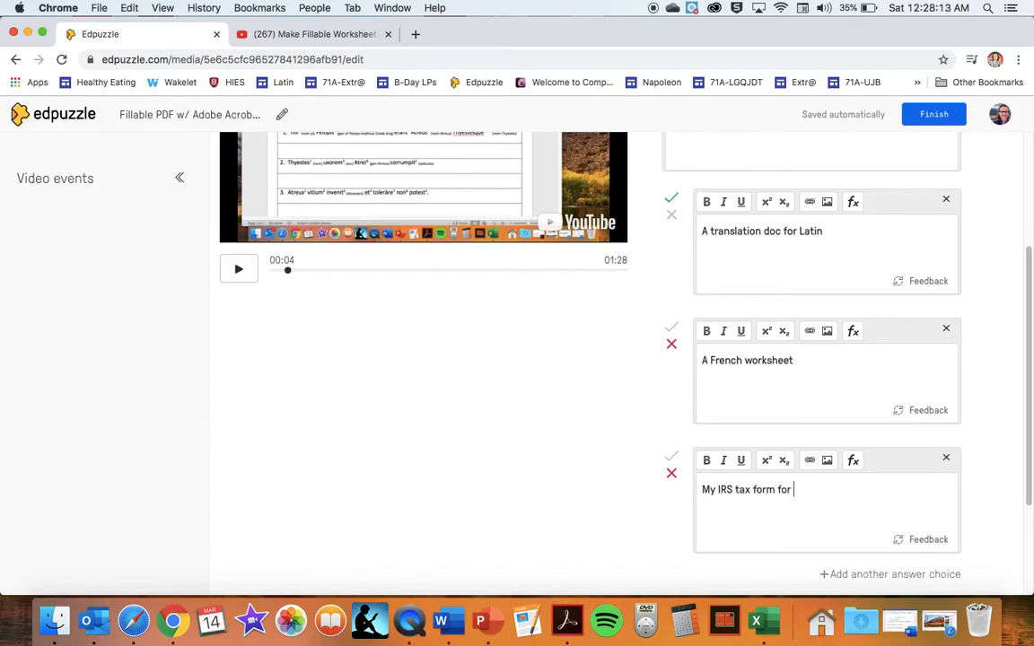
pyautogui.write(' 2019')
pyautogui.scroll(-2, 771, 526)
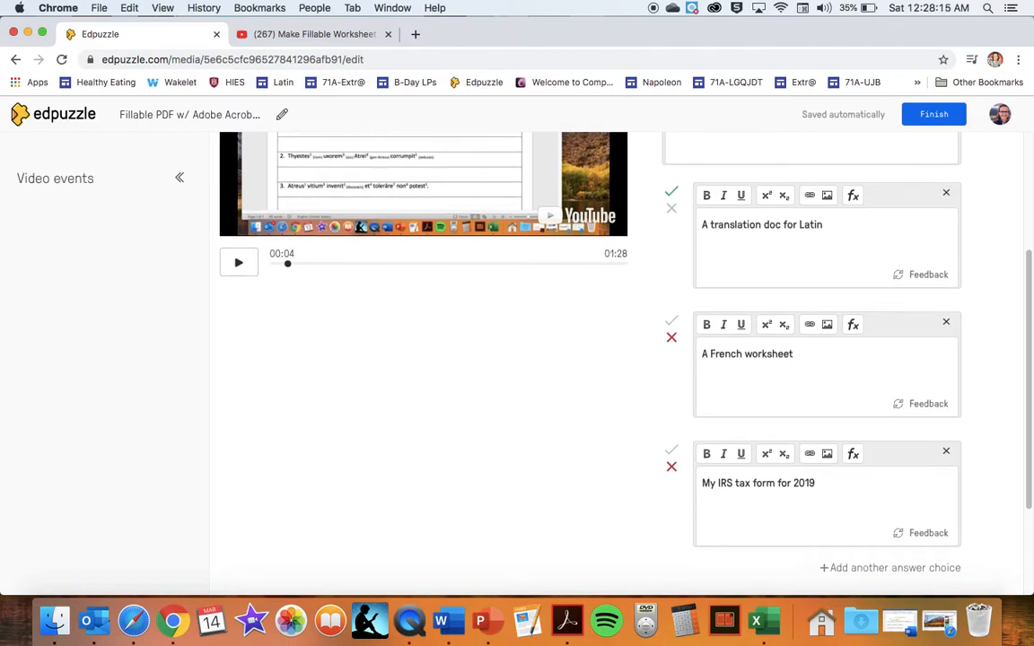
# Add a fourth answer choice reading "I dunno" and save the multiple-choice question.
pyautogui.click(842, 485)
pyautogui.scroll(-1, 768, 519)
pyautogui.write('I dinn')
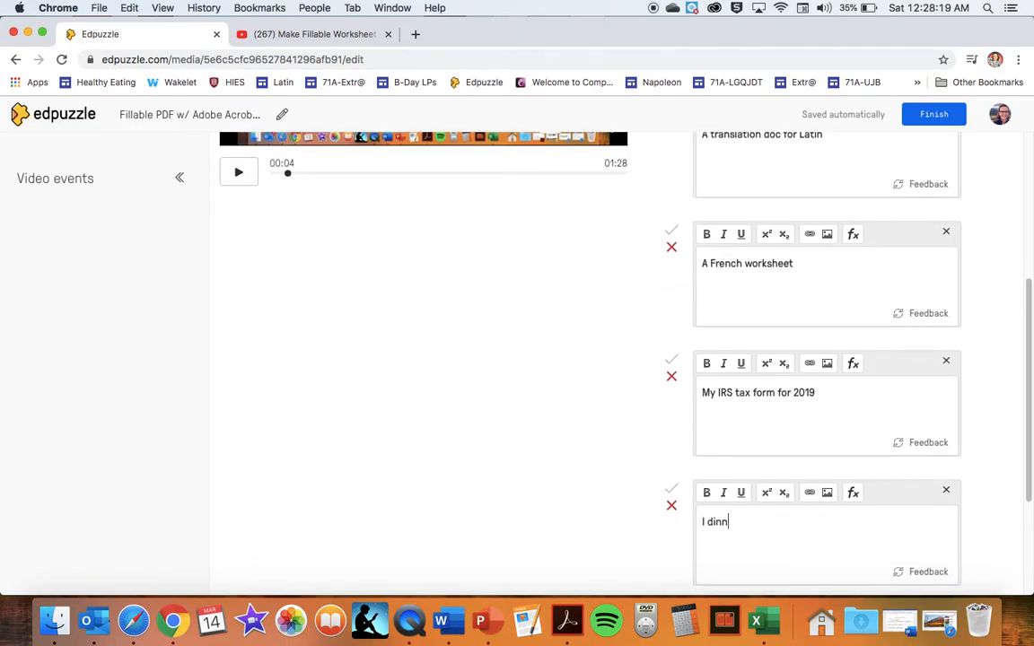
pyautogui.write('o')
pyautogui.press('BackSpace')
pyautogui.press('BackSpace')
pyautogui.press('BackSpace')
pyautogui.write('o')
pyautogui.scroll(-3, 896, 527)
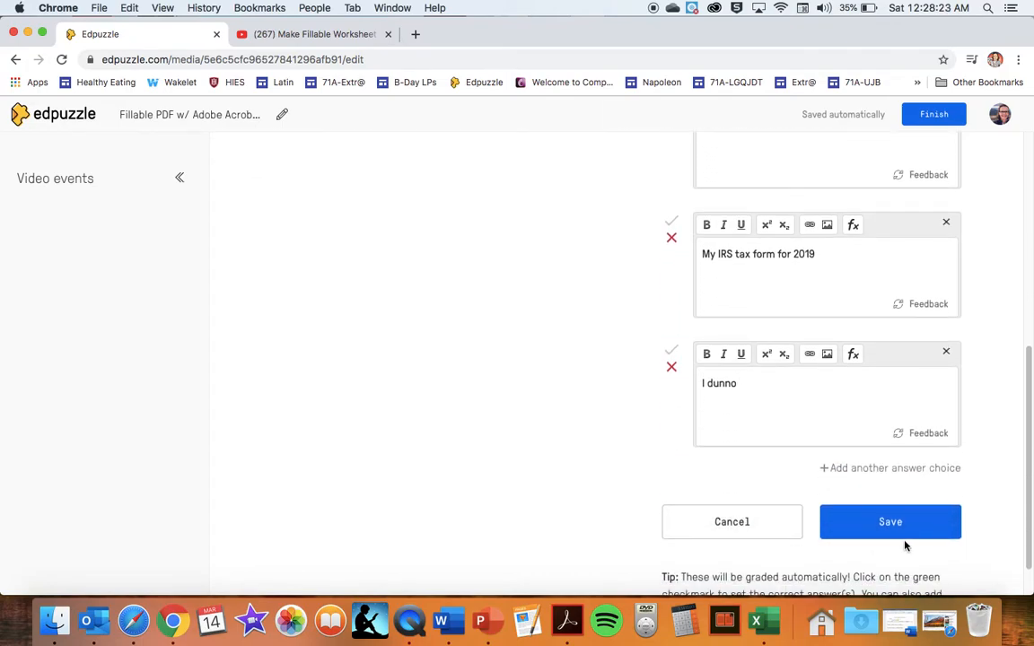
pyautogui.click(890, 522)
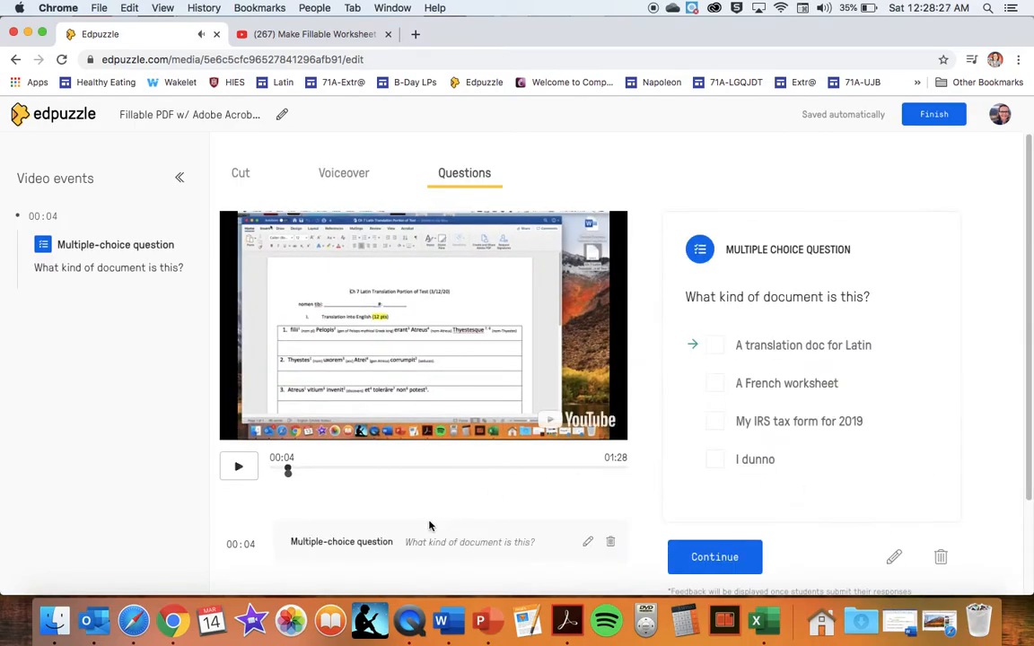
# Play the video on to 00:15 and start a multiple-choice question reading "I need to save the .docx to what kind of file again??".
pyautogui.click(693, 558)
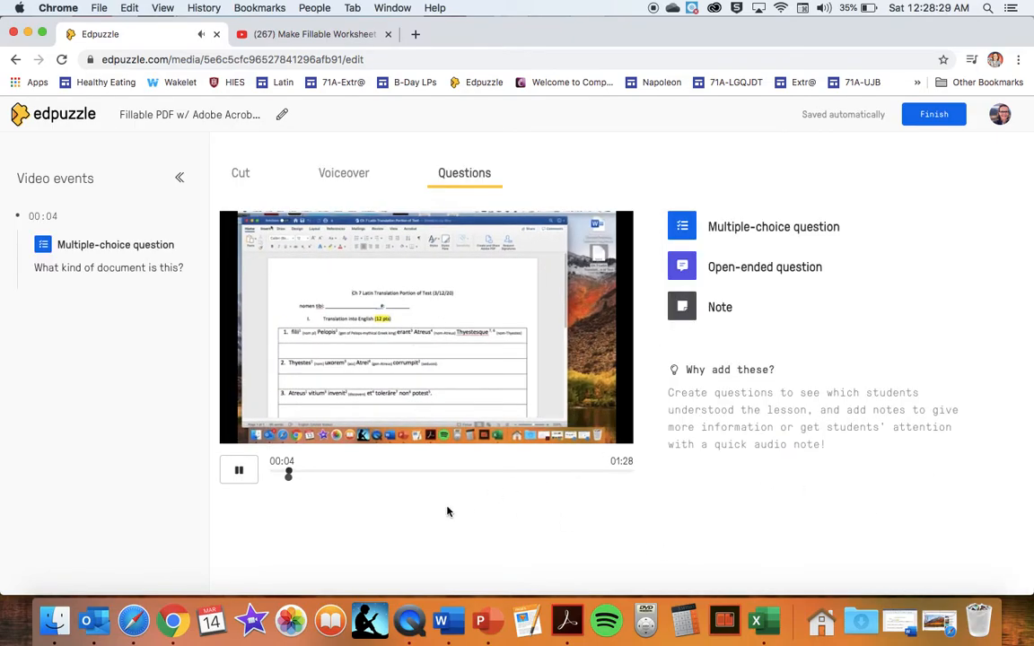
pyautogui.click(237, 473)
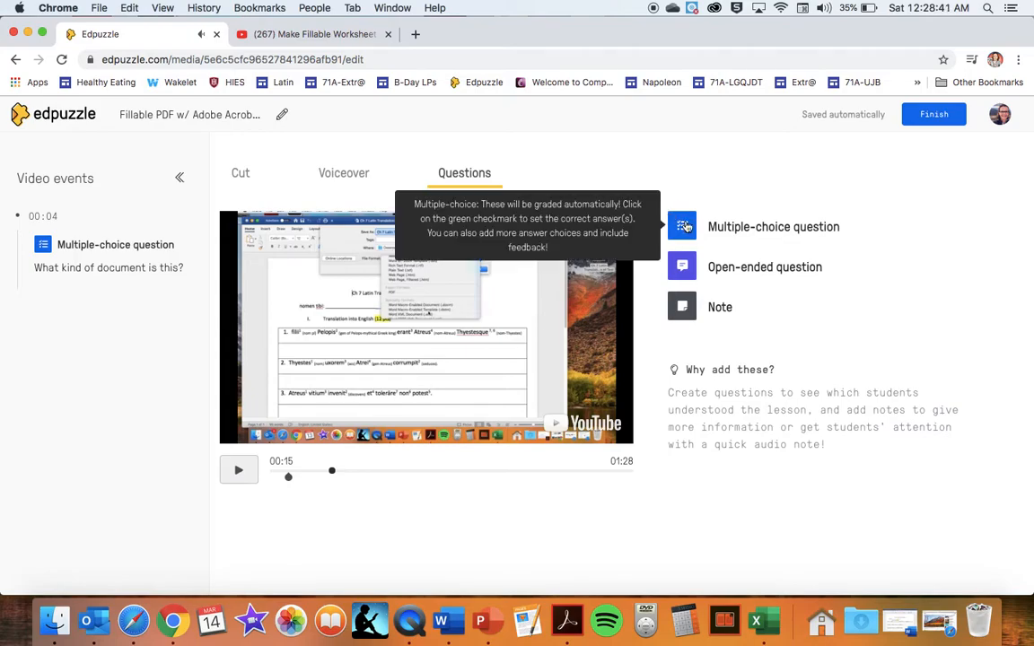
pyautogui.click(684, 226)
pyautogui.click(716, 302)
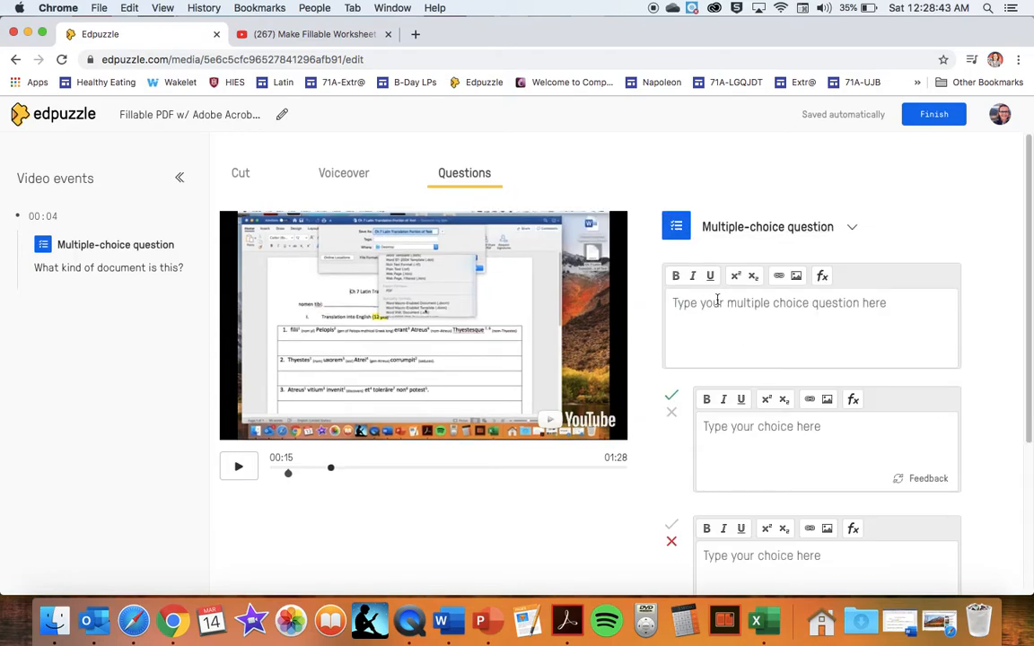
pyautogui.write('I need')
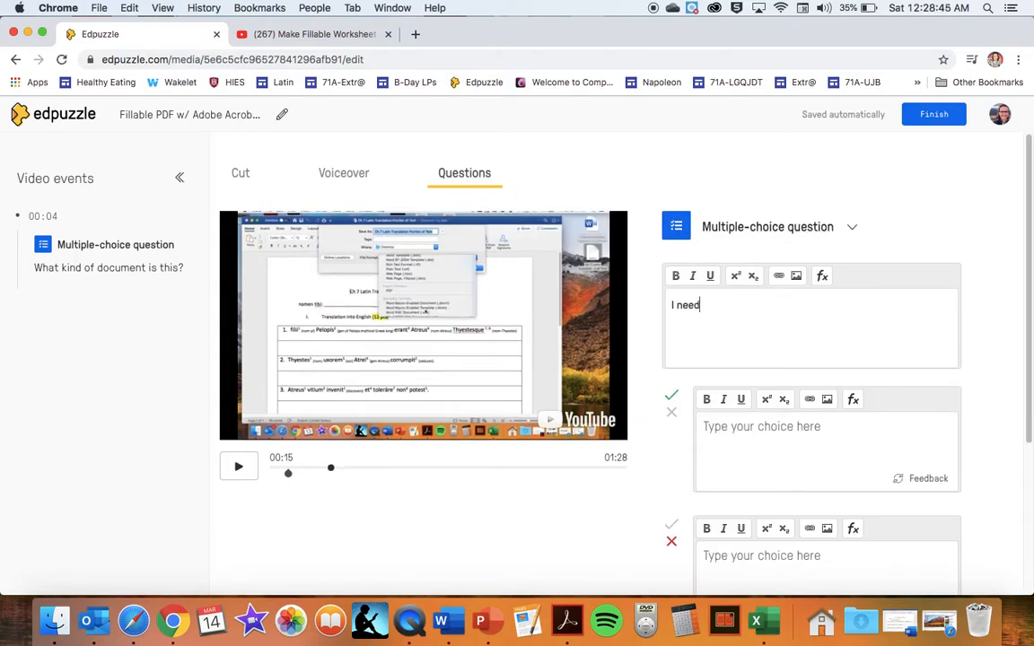
pyautogui.write(' to save the .docx to what kin')
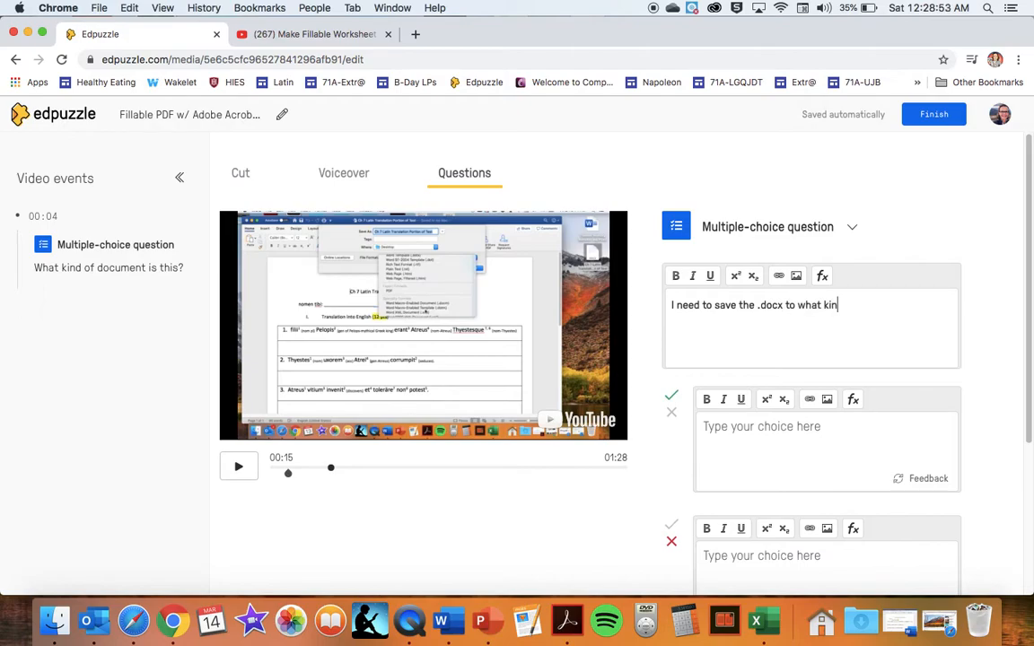
pyautogui.write('d of file again??')
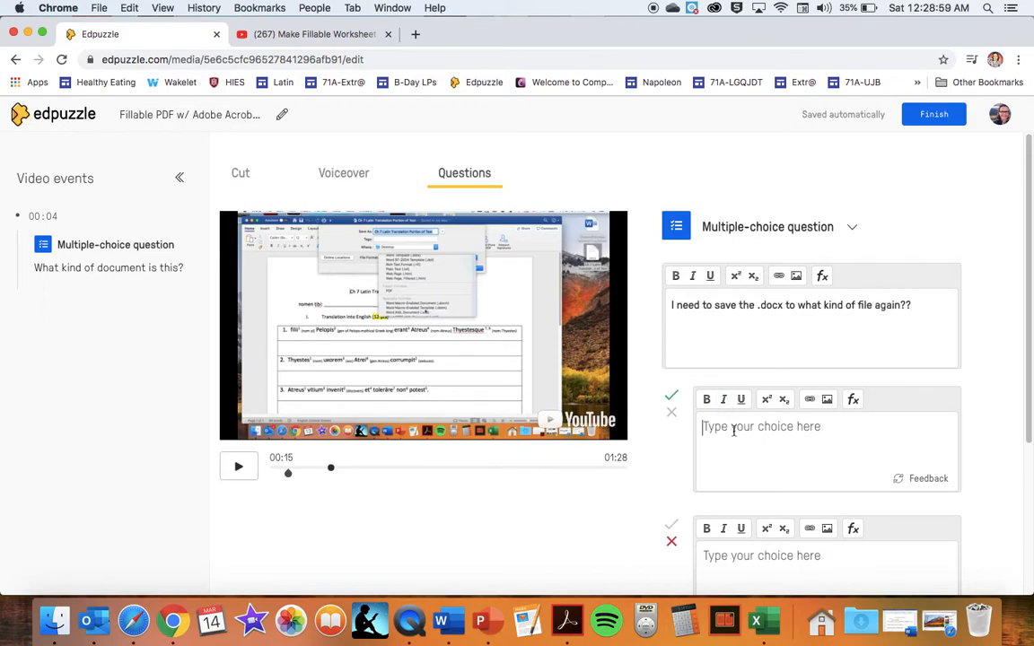
# Enter "A PDF" as the correct answer and "A .doc" as the incorrect one.
pyautogui.click(704, 428)
pyautogui.write('A PDF')
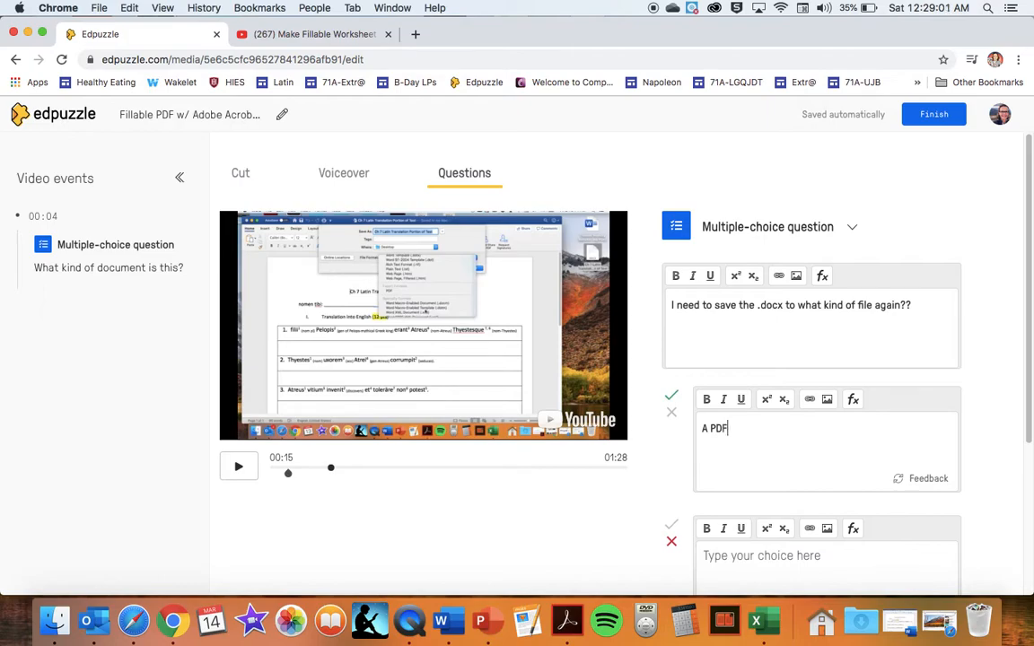
pyautogui.scroll(-4, 737, 462)
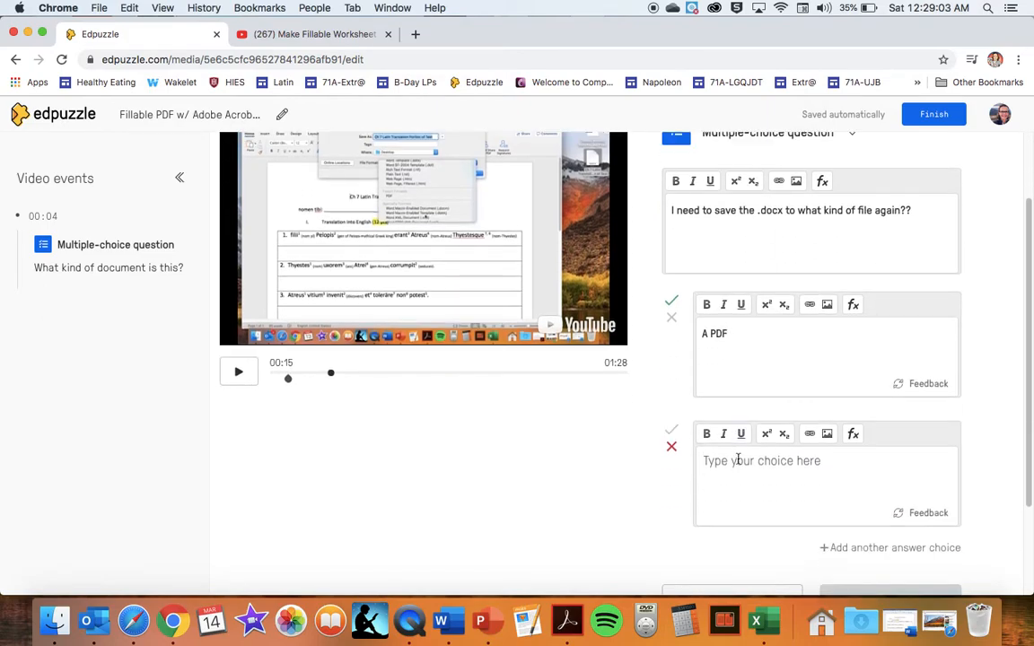
pyautogui.click(738, 461)
pyautogui.write('A')
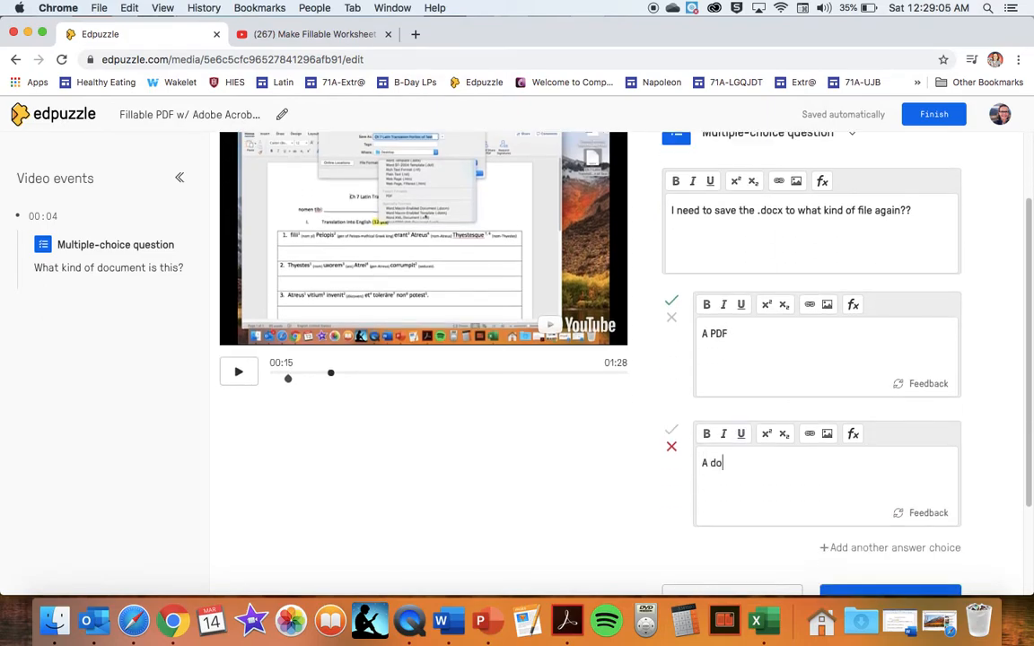
pyautogui.write(' .doc')
# Add a third answer choice to the file-type question, reading "An mp3".
pyautogui.scroll(-3, 807, 403)
pyautogui.click(839, 478)
pyautogui.click(770, 513)
pyautogui.write('An mp3')
# Add a fourth answer choice reading "Who knows??" and save the file-type question.
pyautogui.scroll(-2, 837, 528)
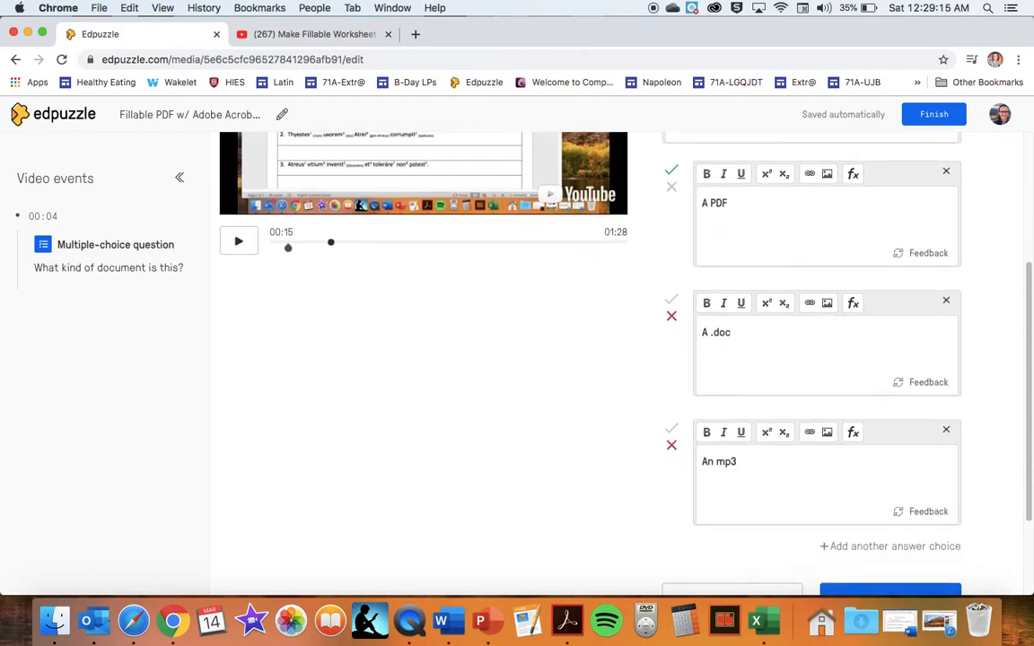
pyautogui.click(837, 528)
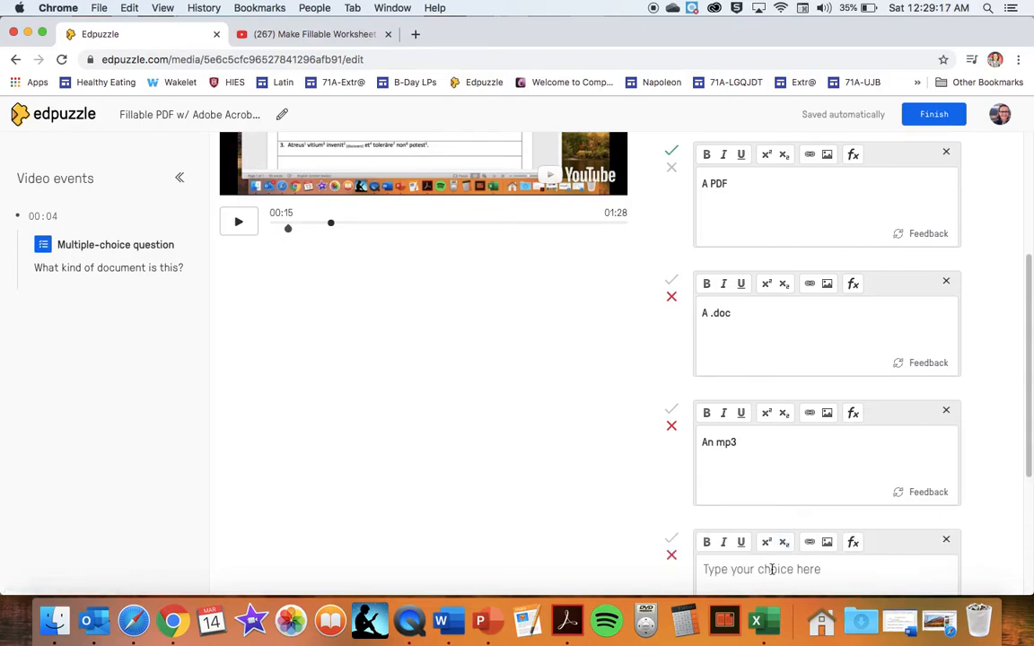
pyautogui.write('Who')
pyautogui.scroll(-3, 574, 359)
pyautogui.write('know')
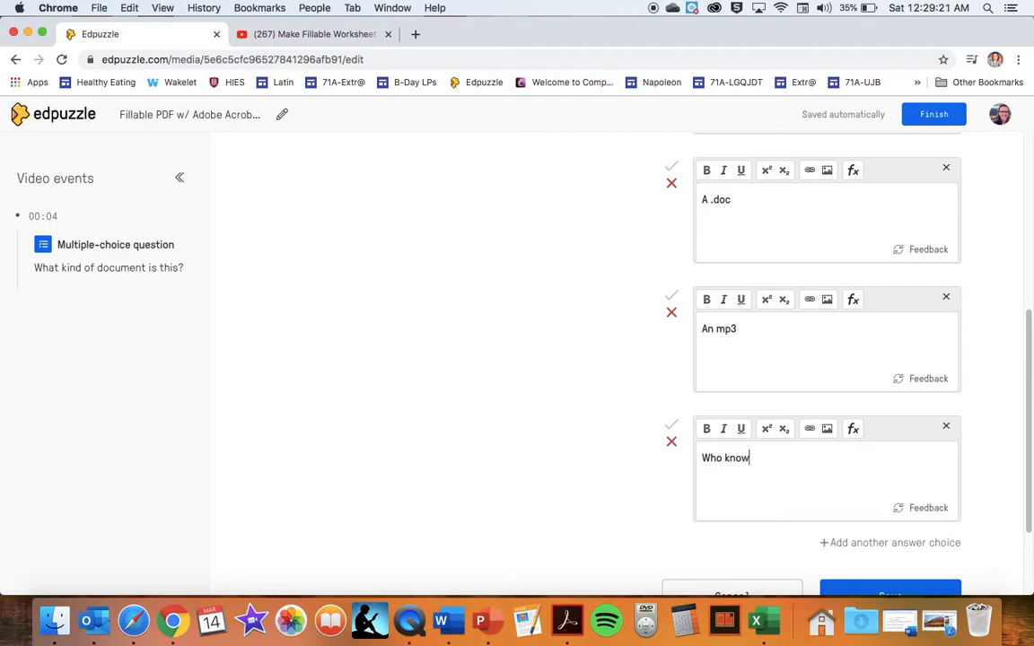
pyautogui.write('s??')
pyautogui.scroll(-1, 888, 538)
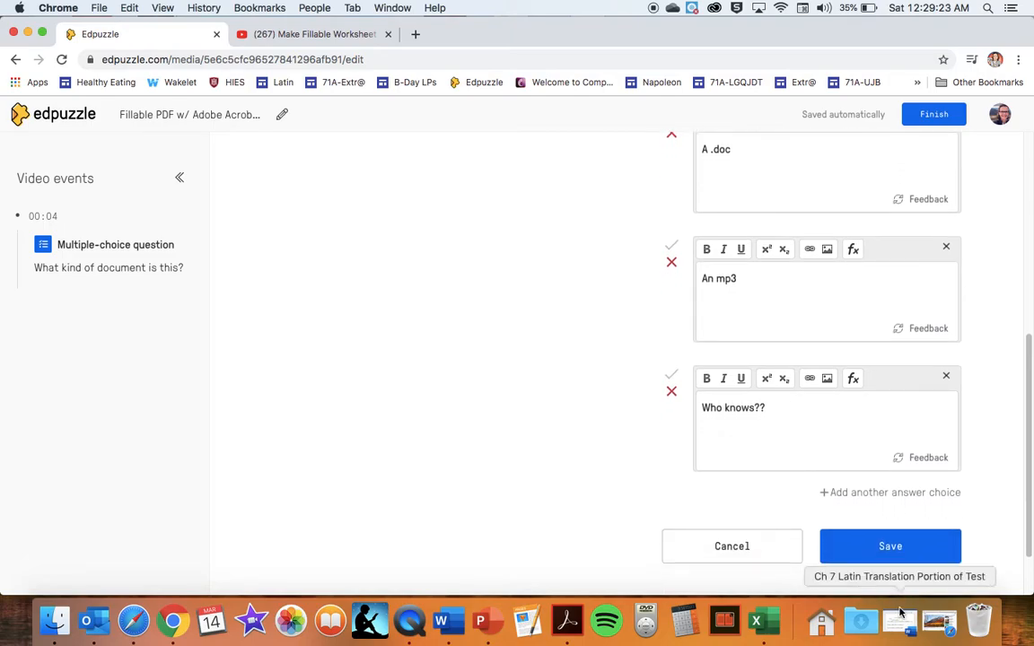
pyautogui.click(900, 545)
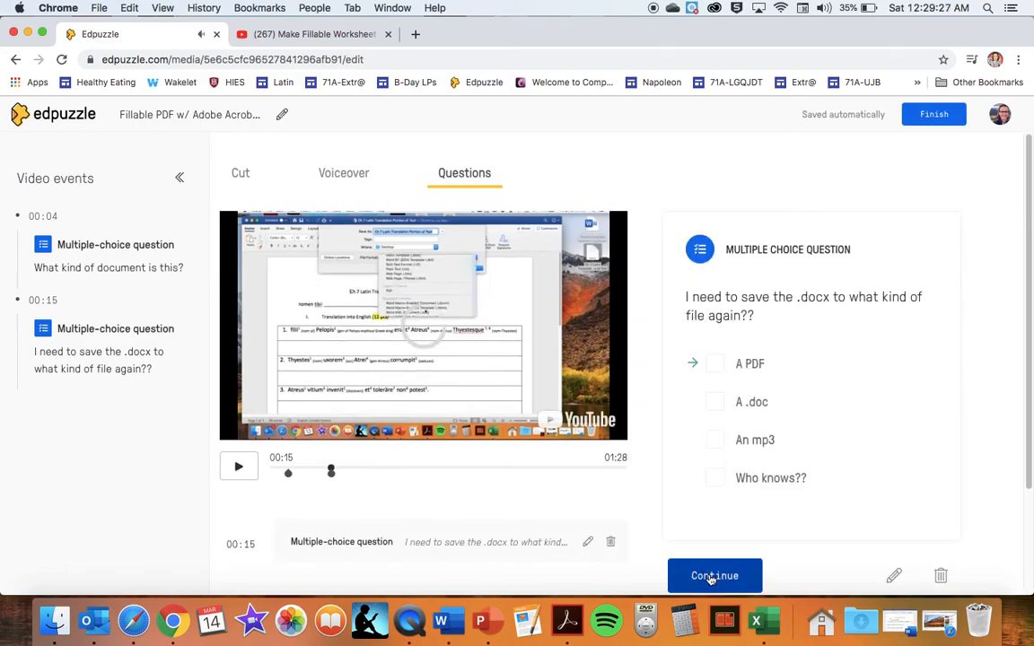
# Continue past the 00:15 question, skip ahead in the video and pause it at 00:48.
pyautogui.click(710, 577)
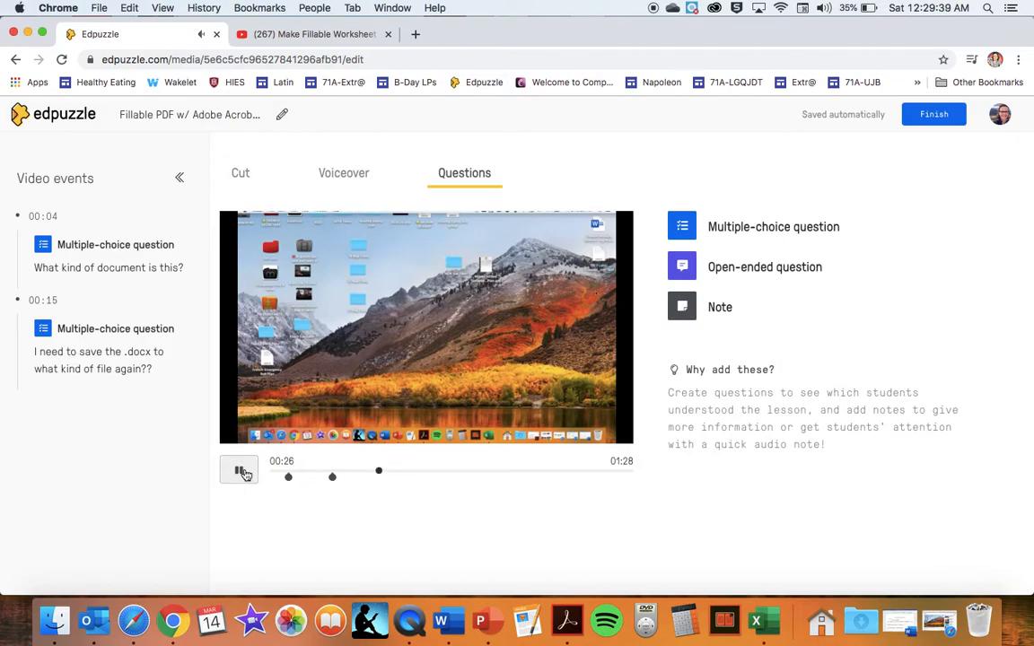
pyautogui.click(240, 471)
pyautogui.moveTo(388, 473); pyautogui.dragTo(432, 472)
pyautogui.click(239, 473)
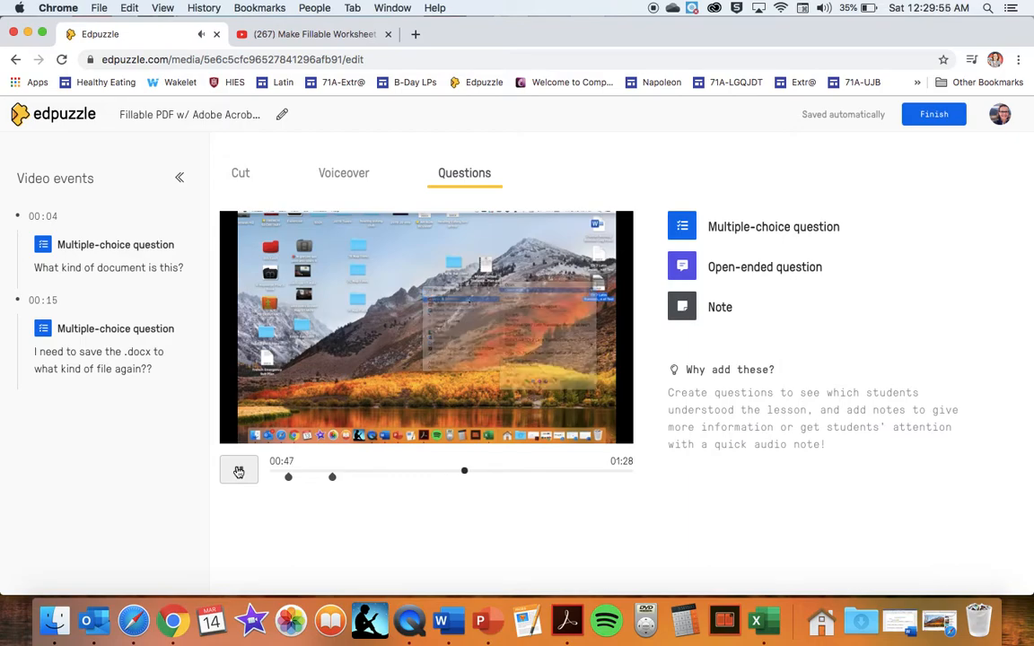
pyautogui.click(239, 472)
# Start a multiple-choice question at 00:48 reading "With what do I open the PDF?".
pyautogui.click(686, 227)
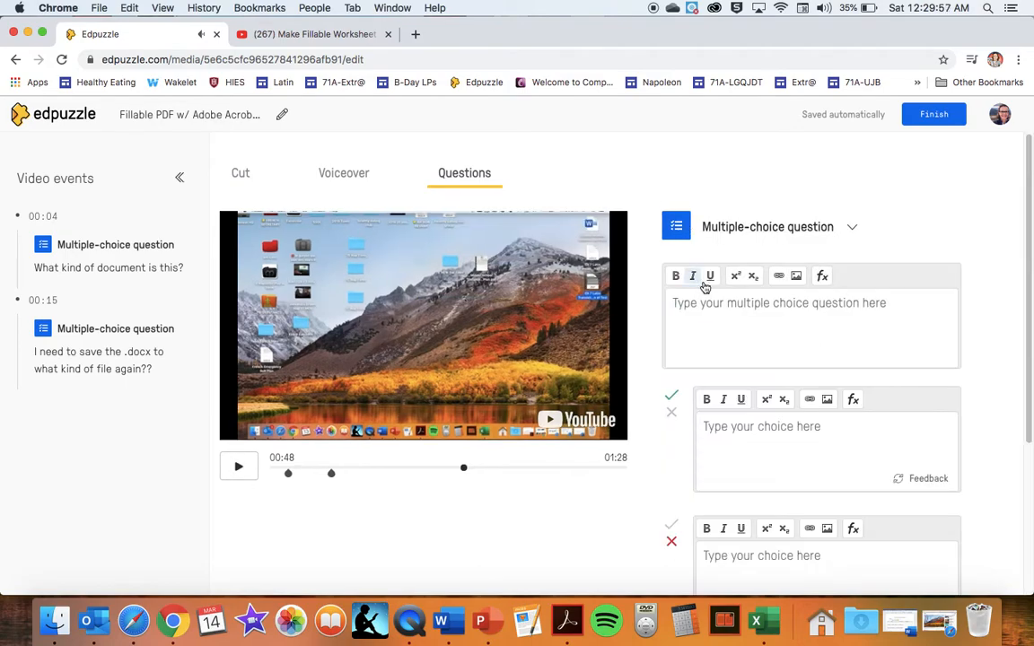
pyautogui.write('How')
pyautogui.press('BackSpace')
pyautogui.press('BackSpace')
pyautogui.press('BackSpace')
pyautogui.press('BackSpace')
pyautogui.write('With what')
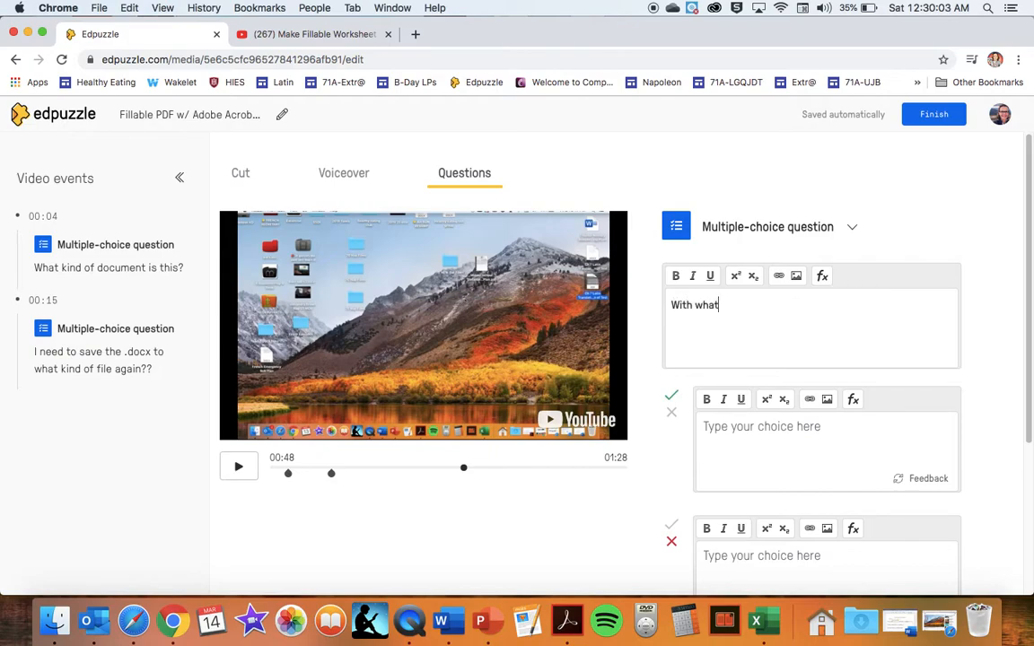
pyautogui.write(' do I open the PDF?')
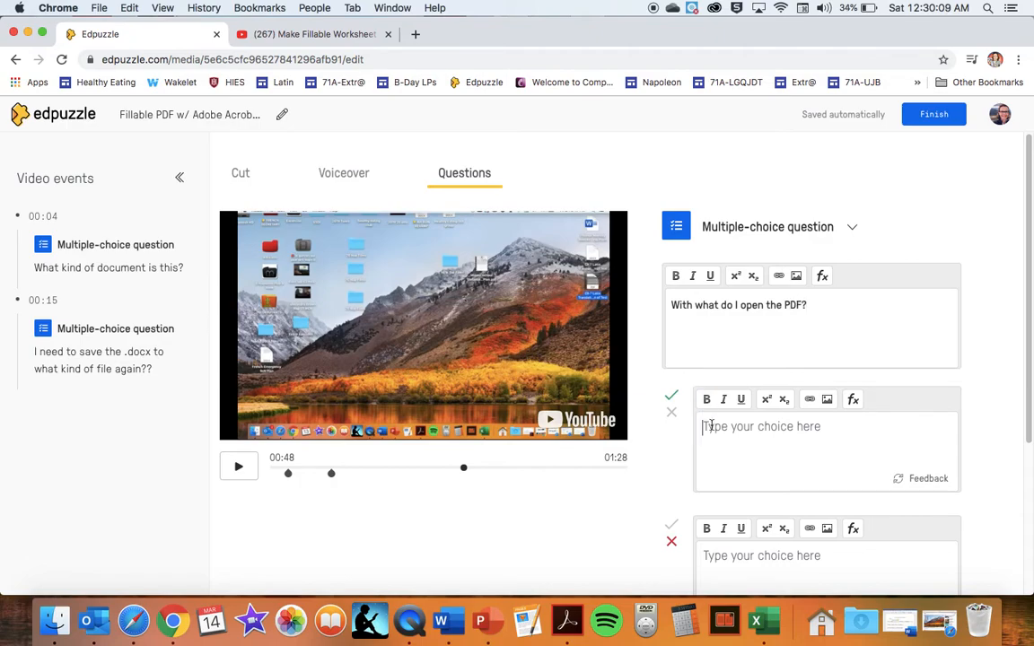
# Enter "Adobe Acrobat" as the correct answer and "QuickTime" as the incorrect one.
pyautogui.write('Adobe Acrobat')
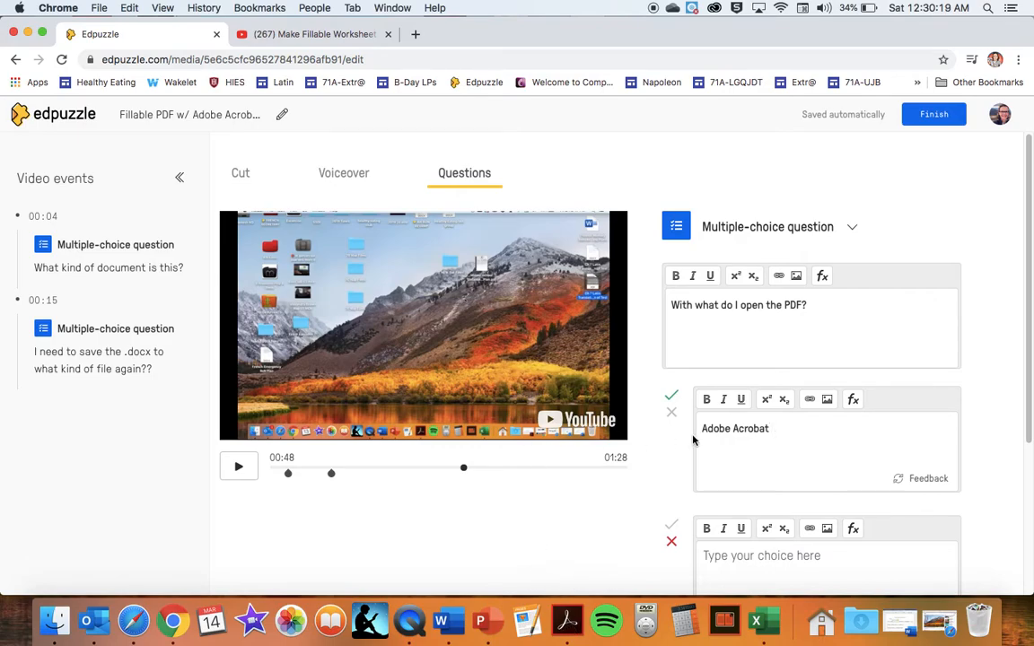
pyautogui.scroll(-3, 744, 434)
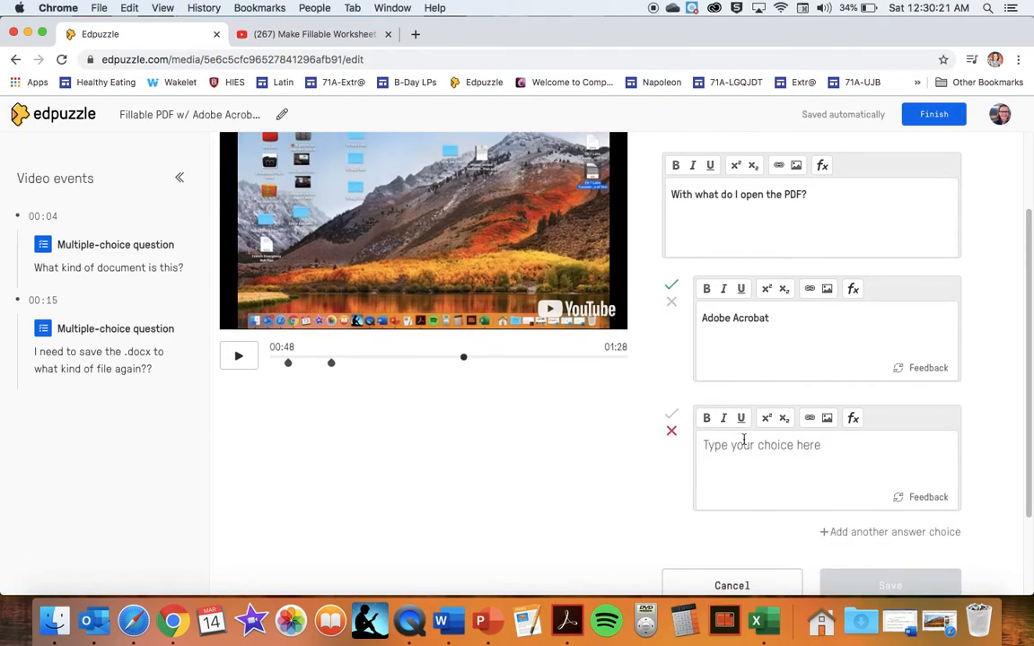
pyautogui.write('Qu')
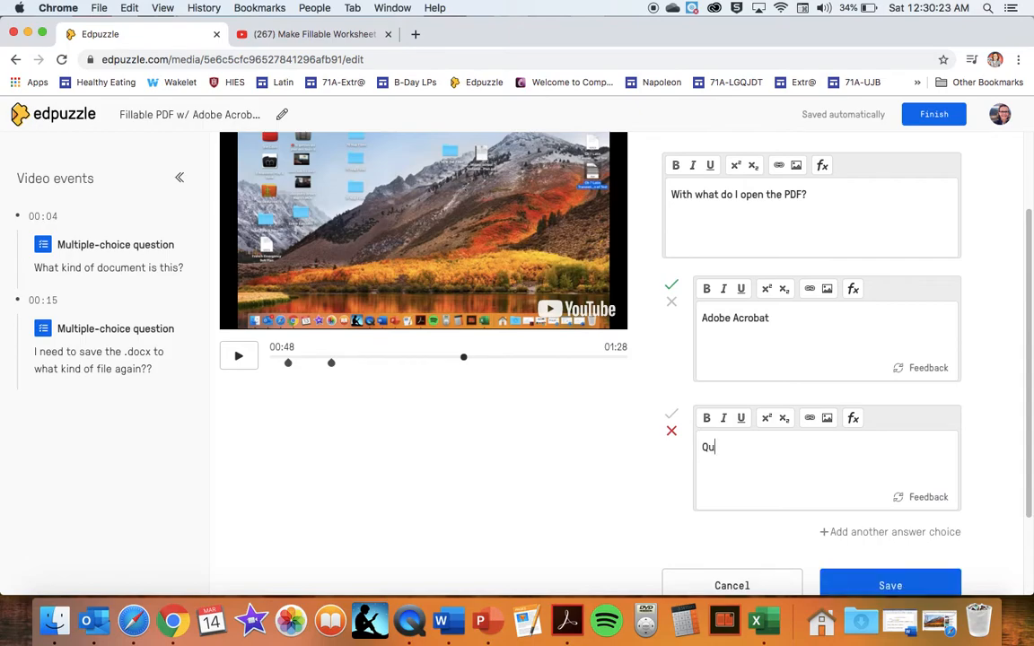
pyautogui.write('ickTime')
# Add a third answer choice reading "Microsoft Word" and save the question about opening the PDF.
pyautogui.scroll(-1, 884, 475)
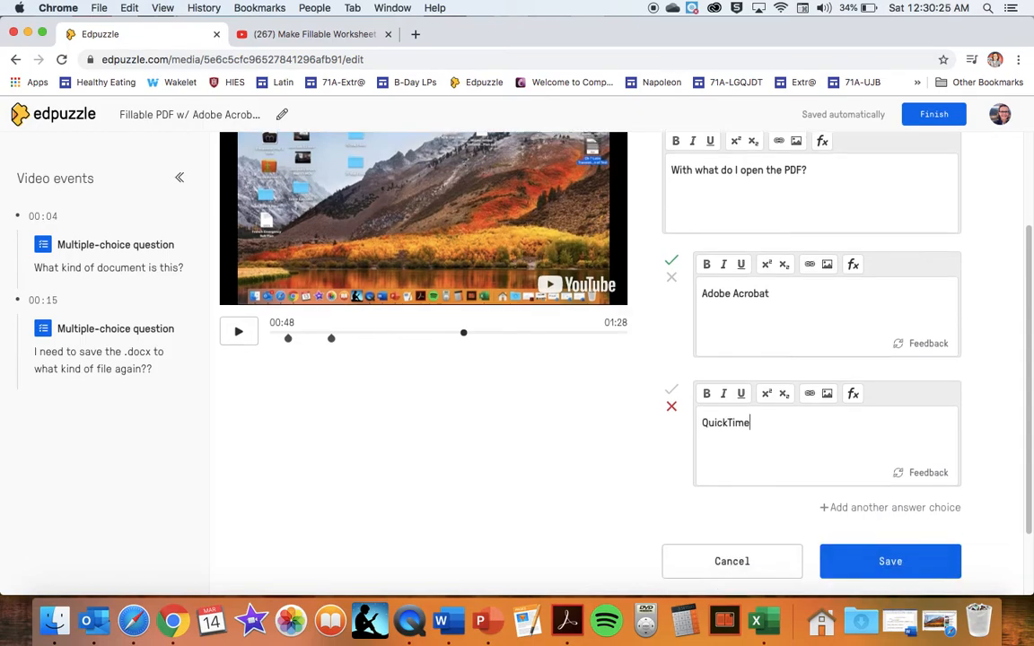
pyautogui.click(886, 490)
pyautogui.click(762, 528)
pyautogui.write('Word Doc')
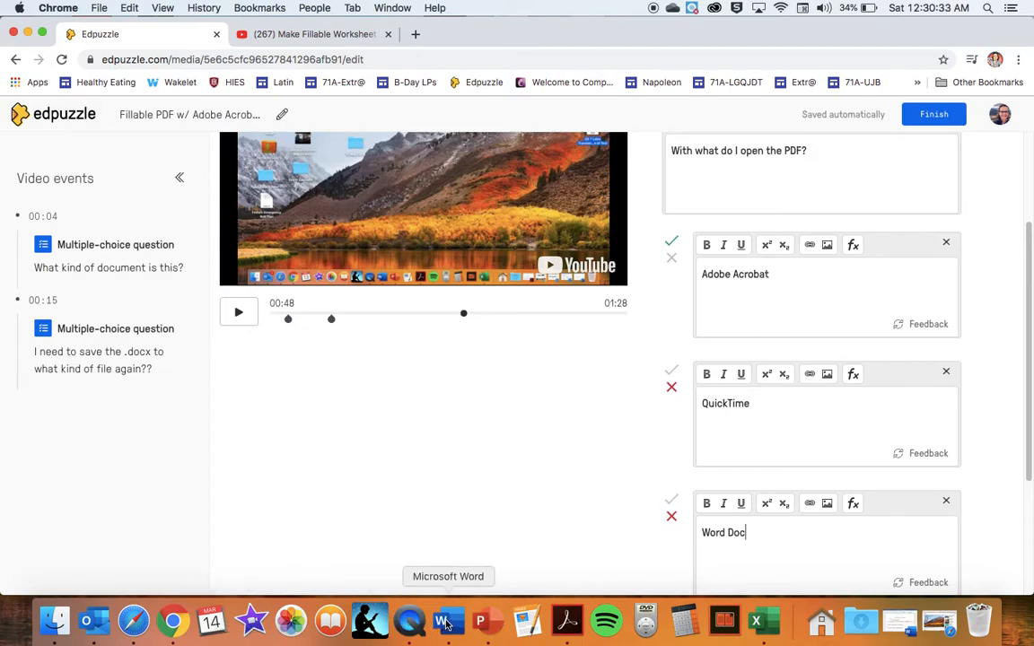
pyautogui.moveTo(759, 536); pyautogui.dragTo(677, 537)
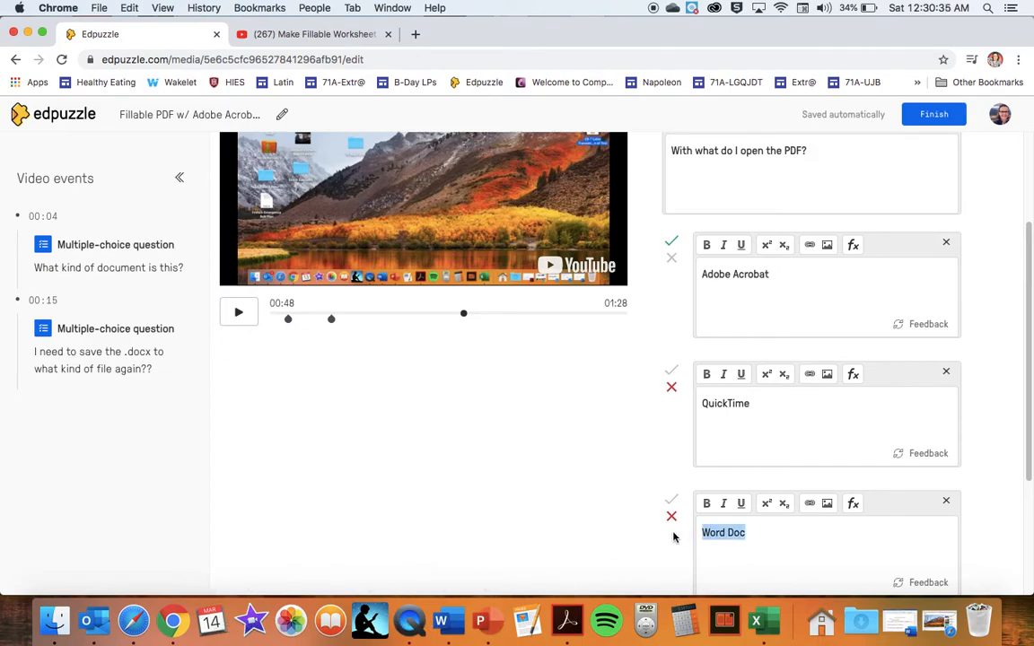
pyautogui.write('Microso')
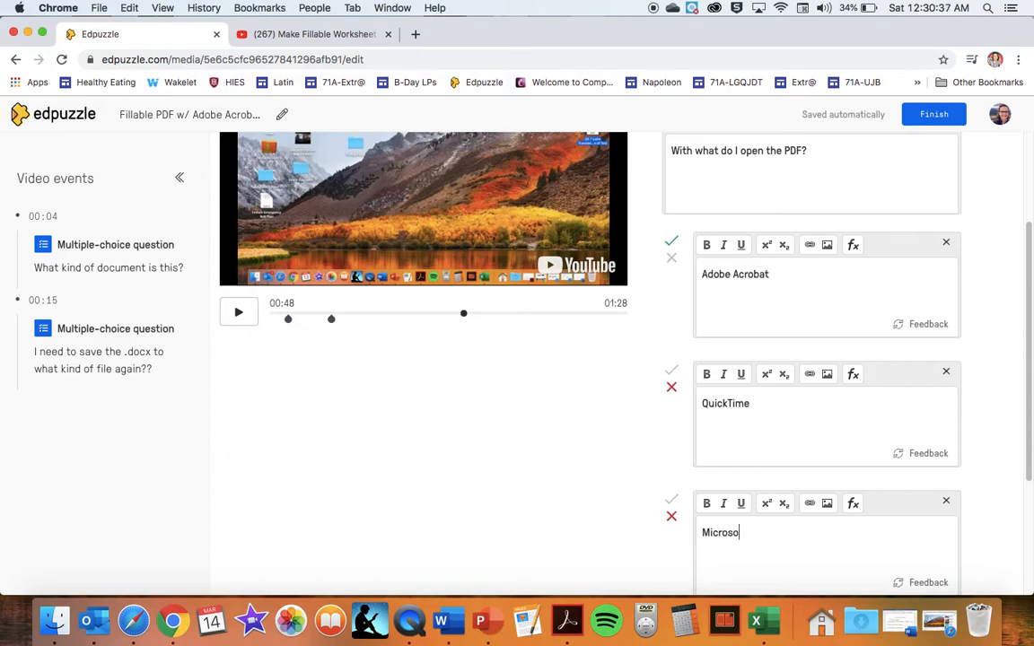
pyautogui.write('ft Word')
pyautogui.scroll(-3, 807, 404)
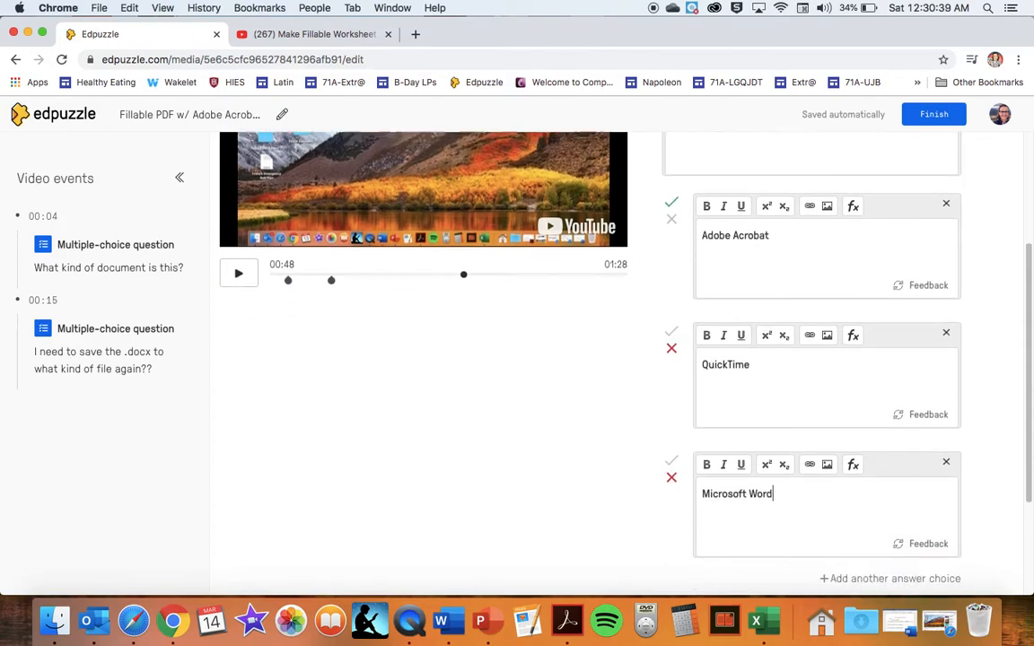
pyautogui.click(869, 537)
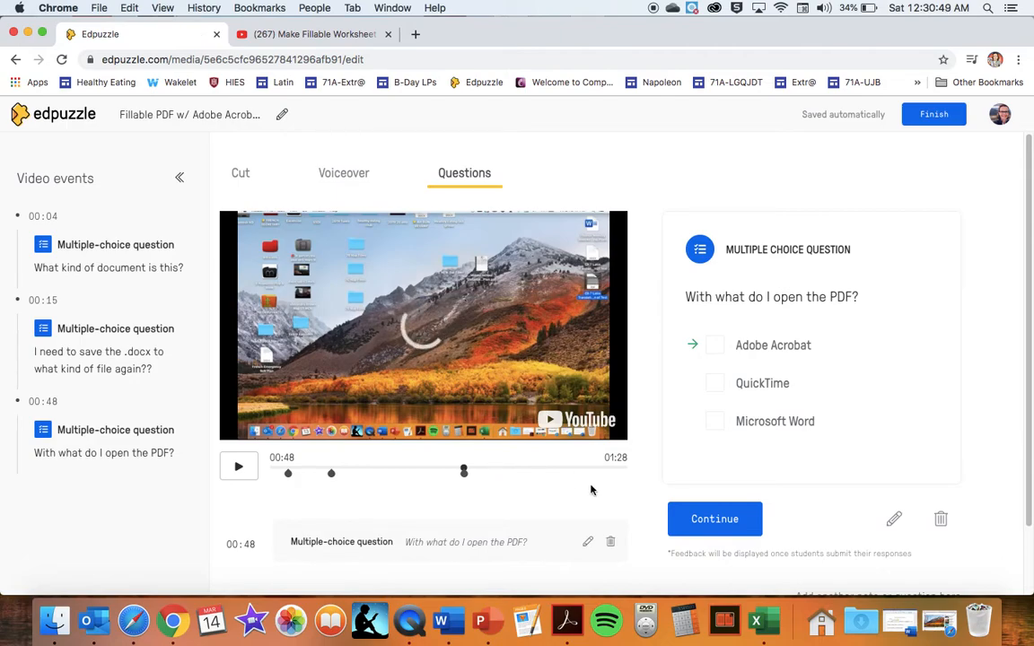
# Finish editing the video lesson and play it from the start to preview the student experience.
pyautogui.click(698, 519)
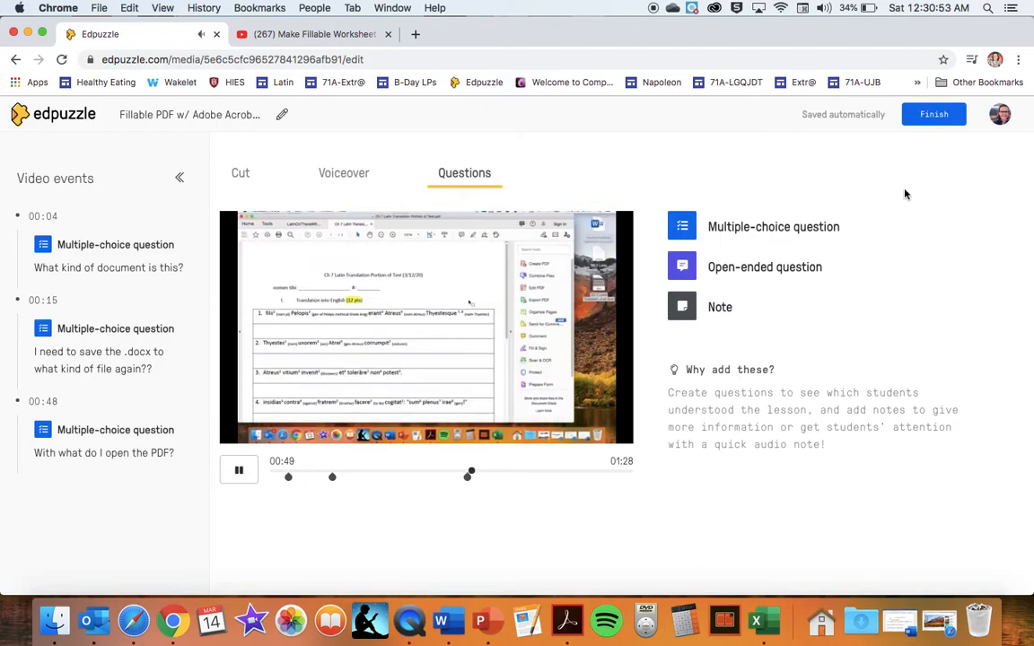
pyautogui.click(933, 119)
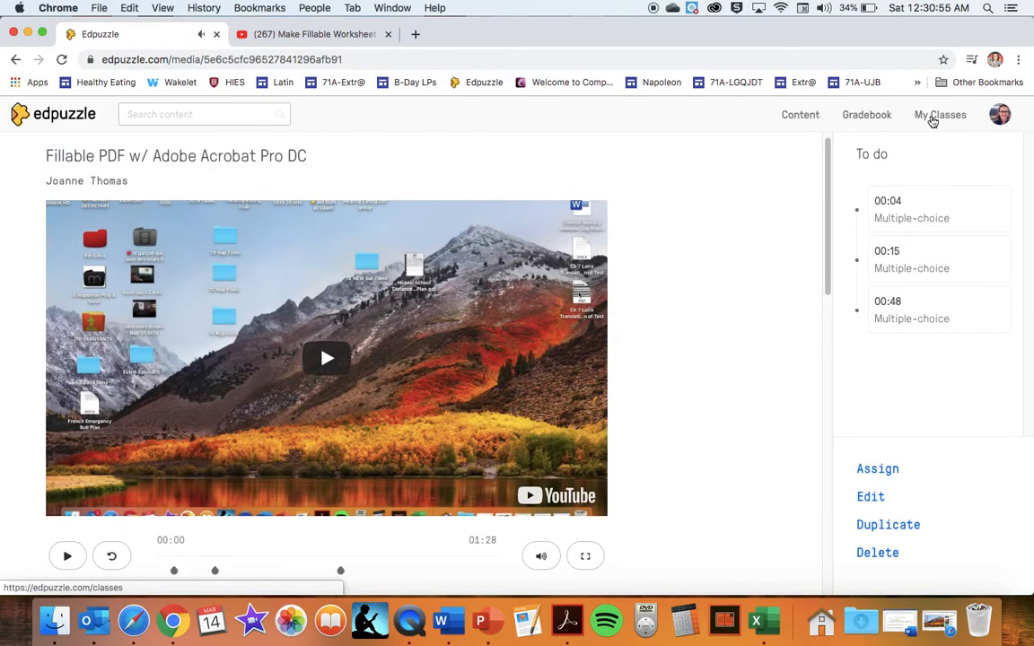
pyautogui.click(324, 358)
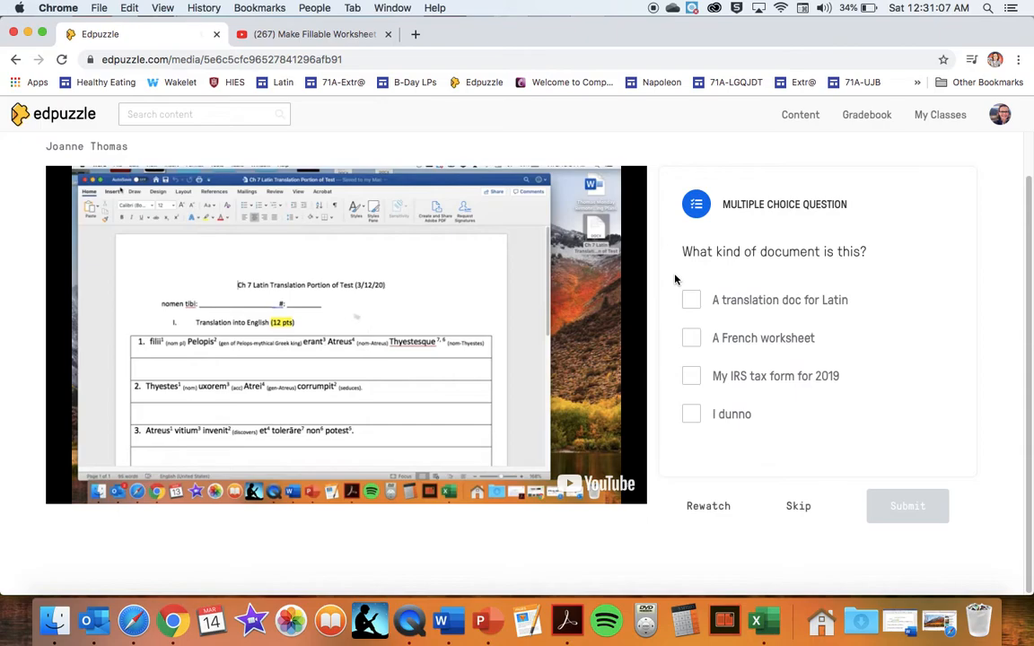
# Answer the 00:04 question with "A translation doc for Latin", submit it and continue the video.
pyautogui.click(690, 300)
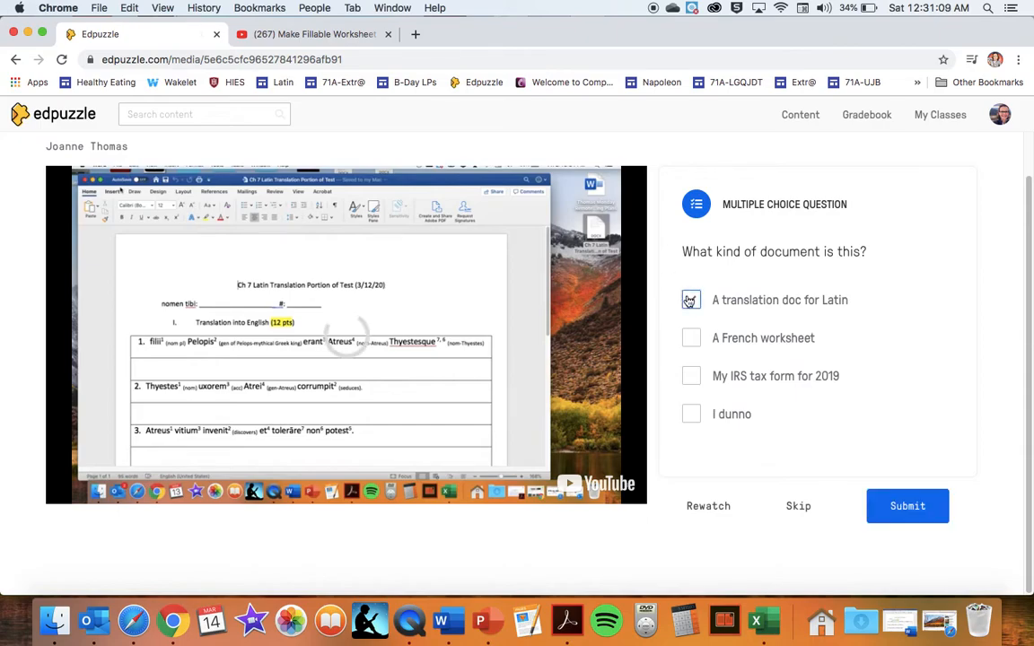
pyautogui.click(908, 505)
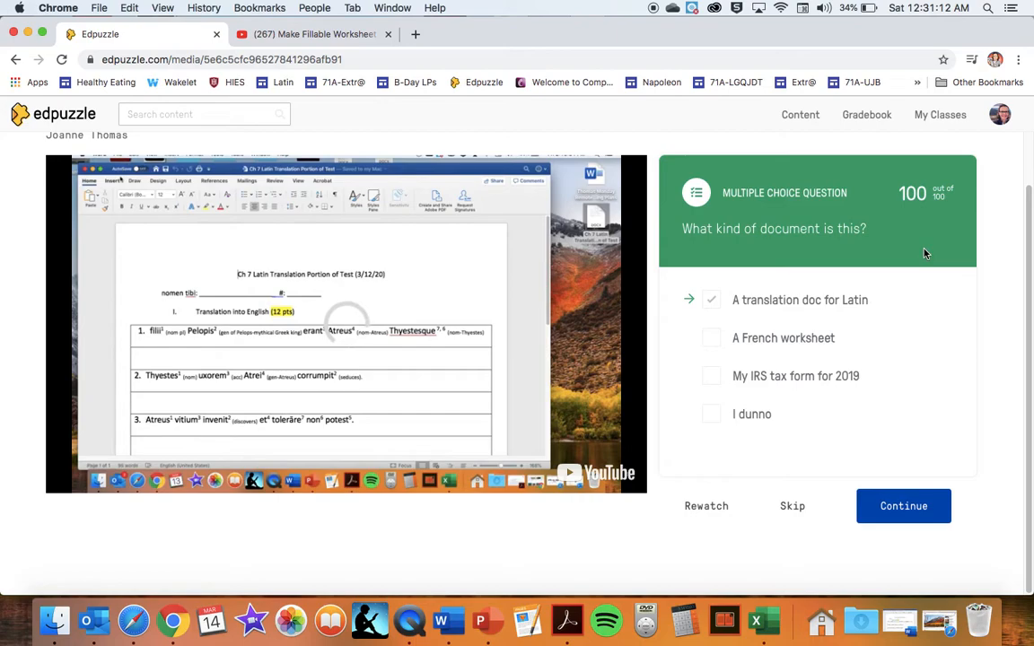
pyautogui.click(906, 507)
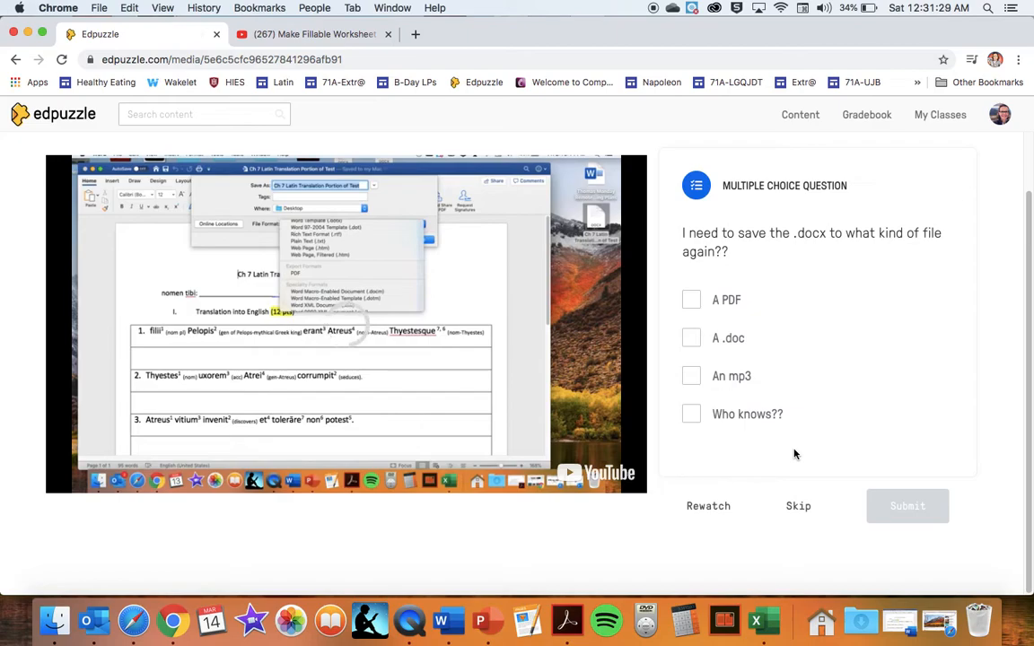
# Answer the question about saving the .docx with "A PDF", submit it and continue the video.
pyautogui.click(691, 300)
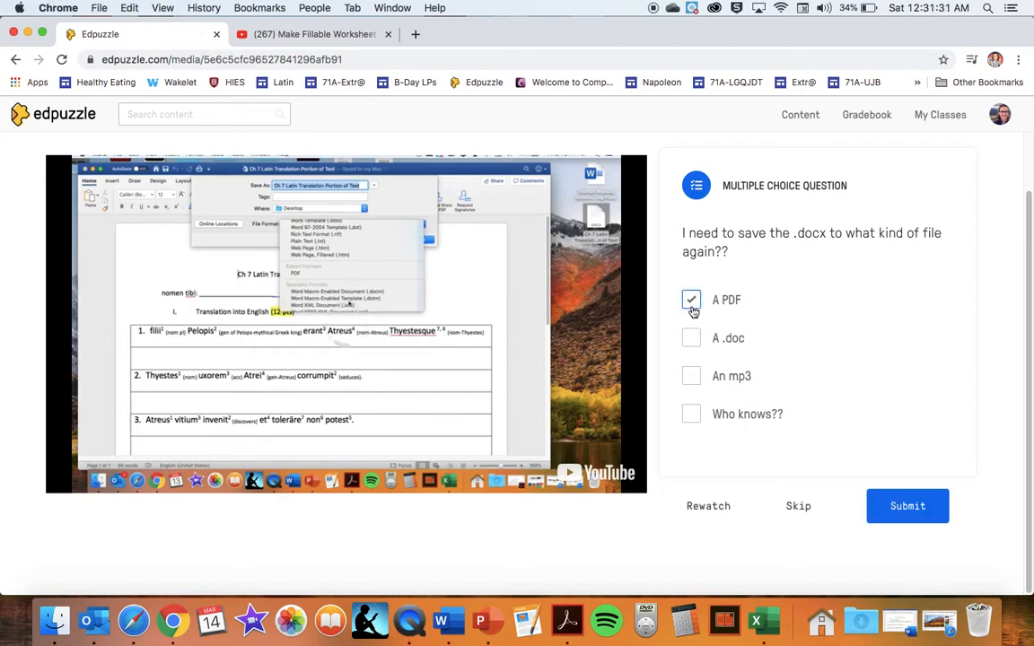
pyautogui.click(909, 504)
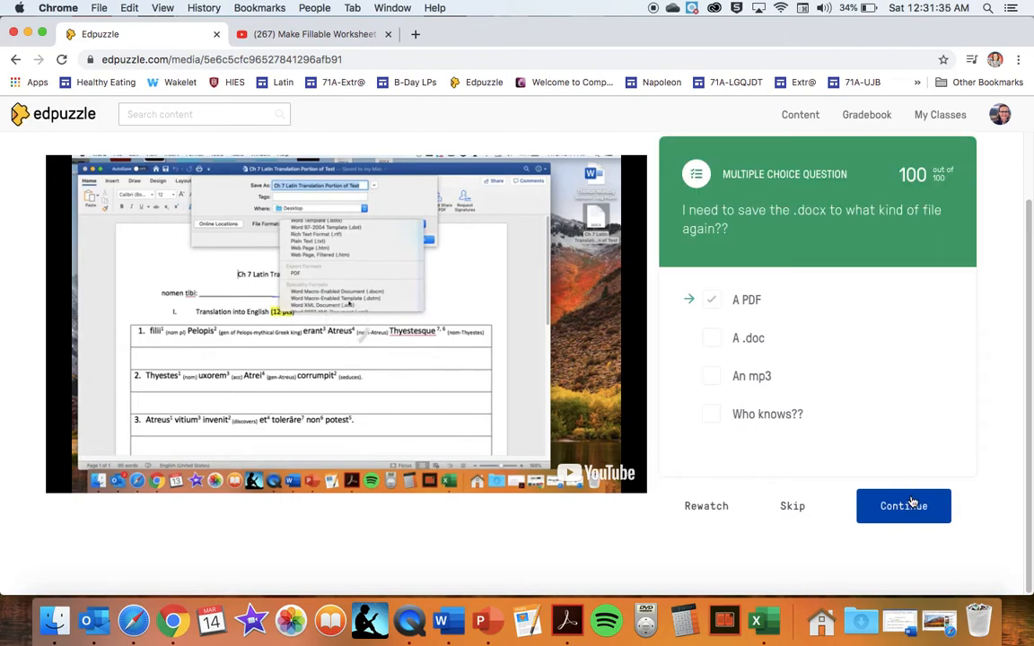
pyautogui.click(911, 503)
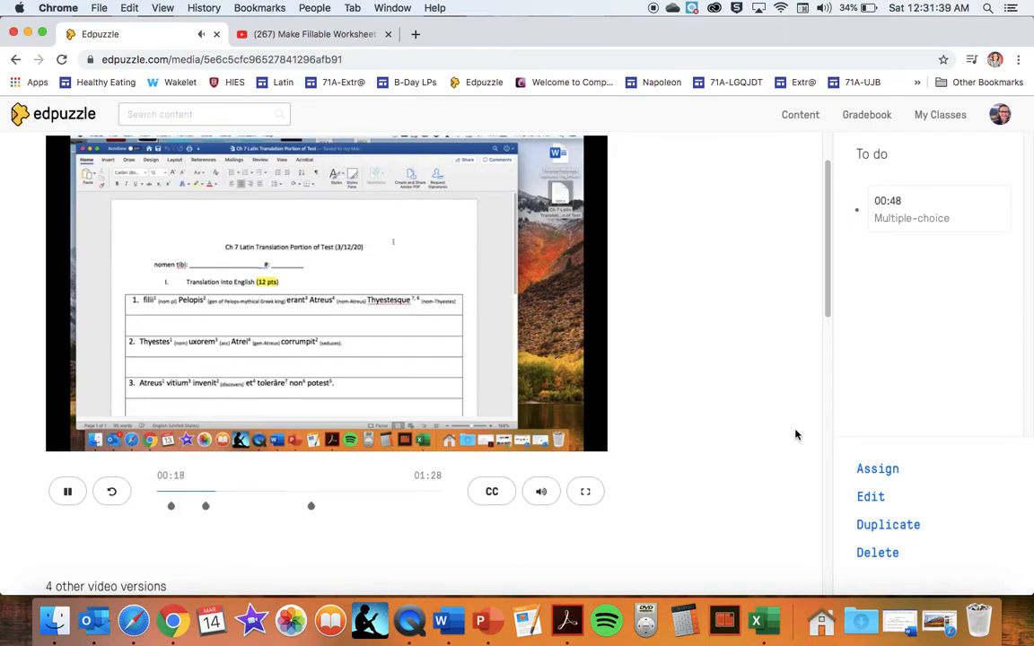
# Skip ahead to the 00:48 question, submit "Adobe Acrobat" as its answer, and continue to the end of the video.
pyautogui.click(292, 494)
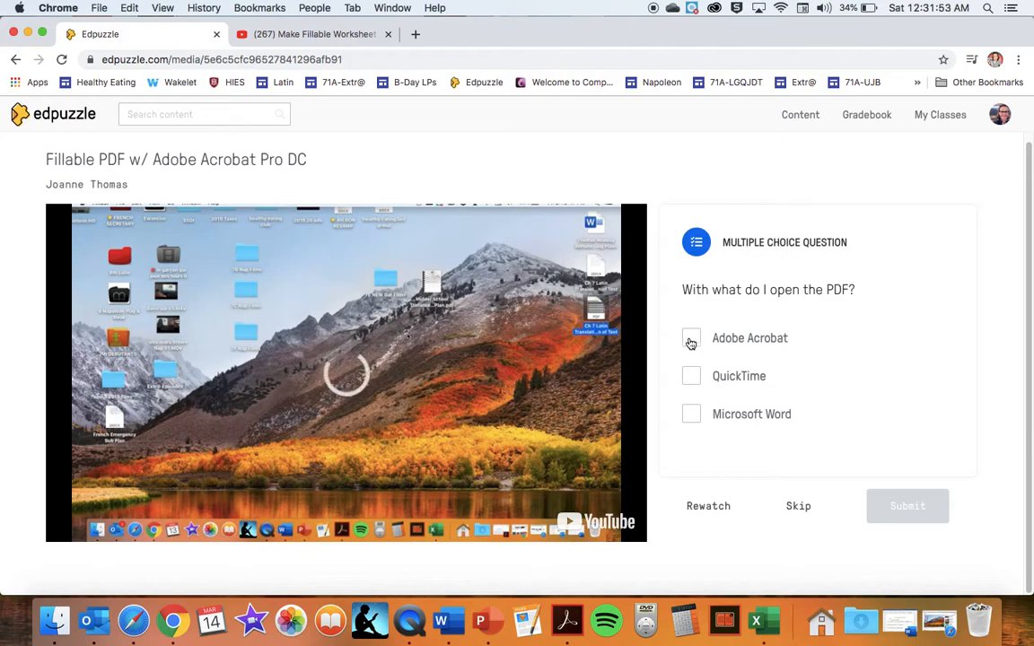
pyautogui.click(691, 339)
pyautogui.click(906, 507)
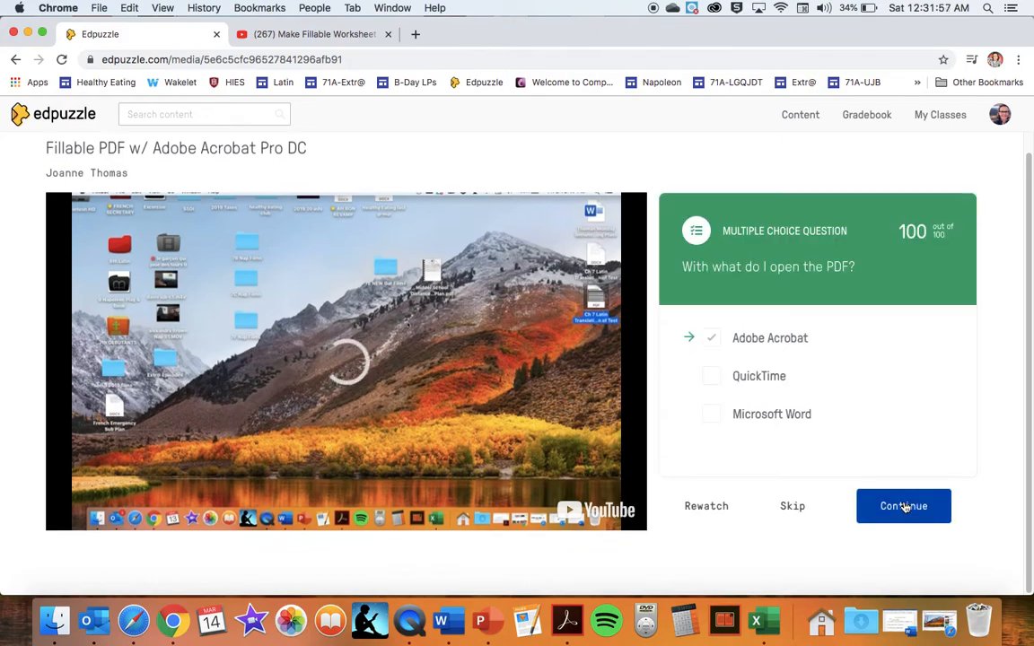
pyautogui.click(905, 507)
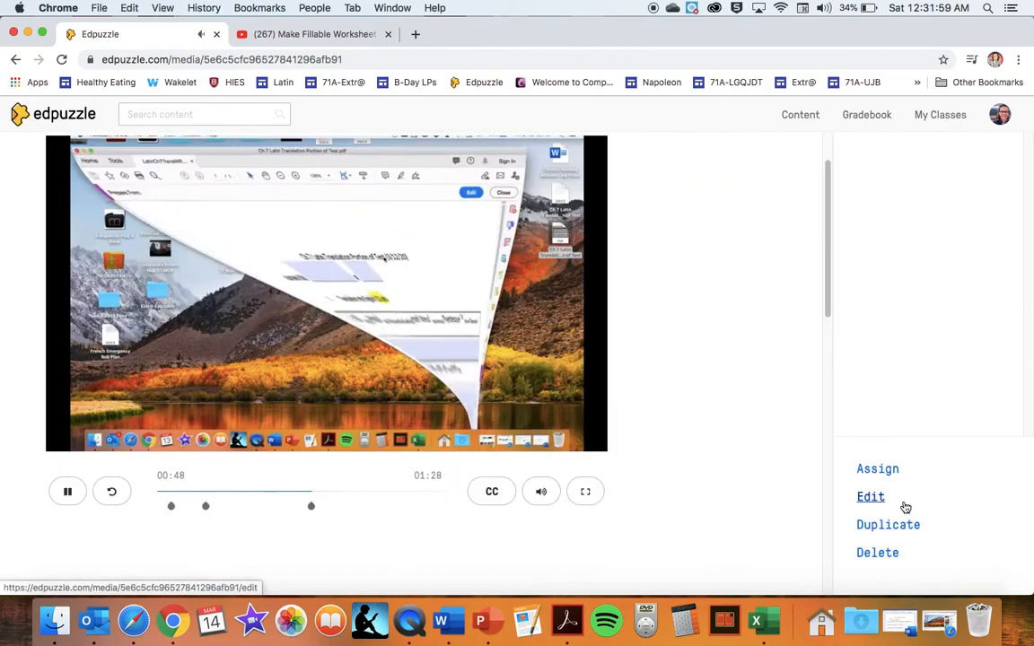
pyautogui.click(381, 492)
pyautogui.click(419, 493)
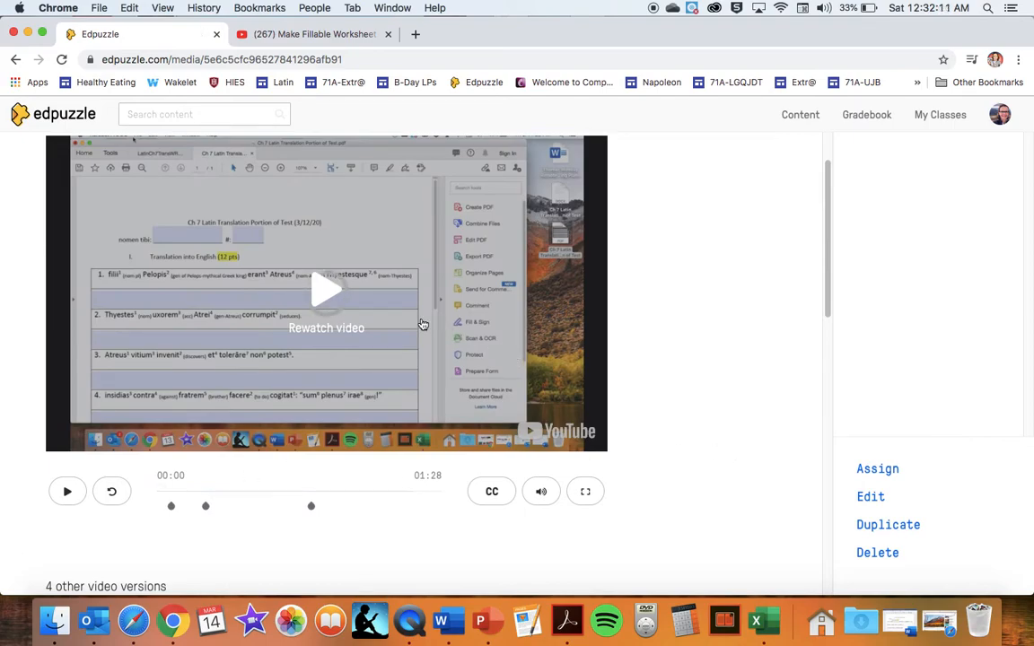
# Assign the video lesson to all students in the 7th French 2020 class.
pyautogui.click(875, 470)
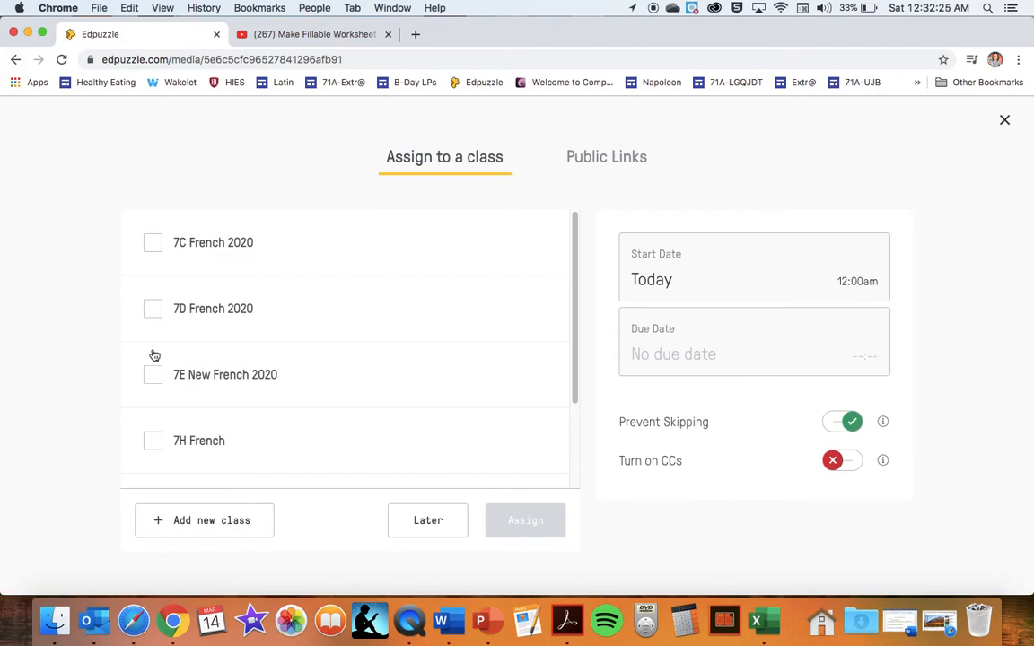
pyautogui.scroll(-2, 152, 352)
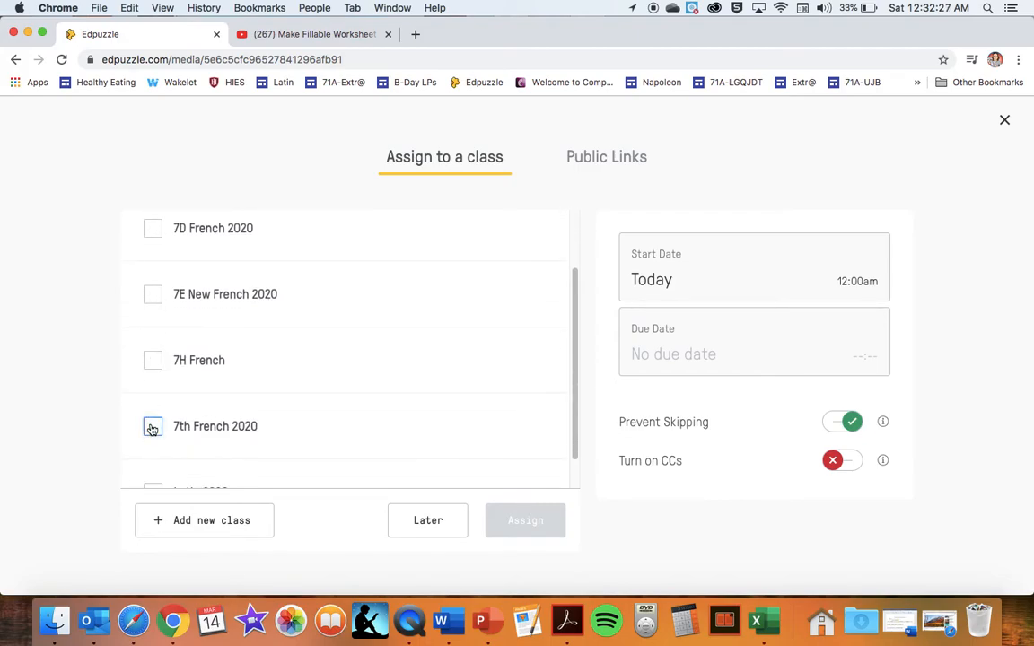
pyautogui.click(152, 426)
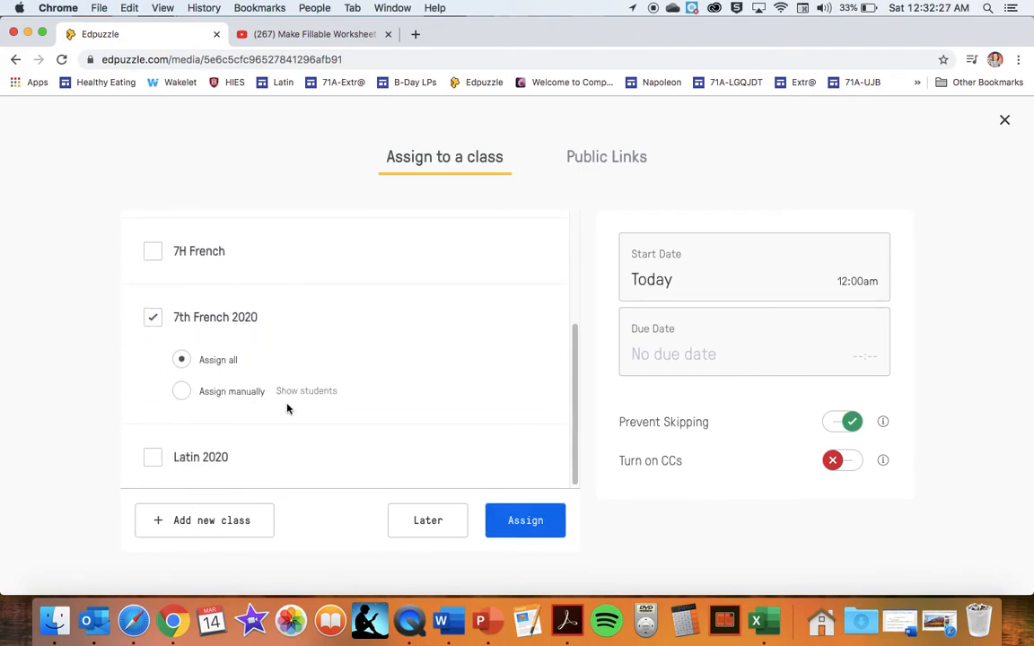
pyautogui.click(518, 523)
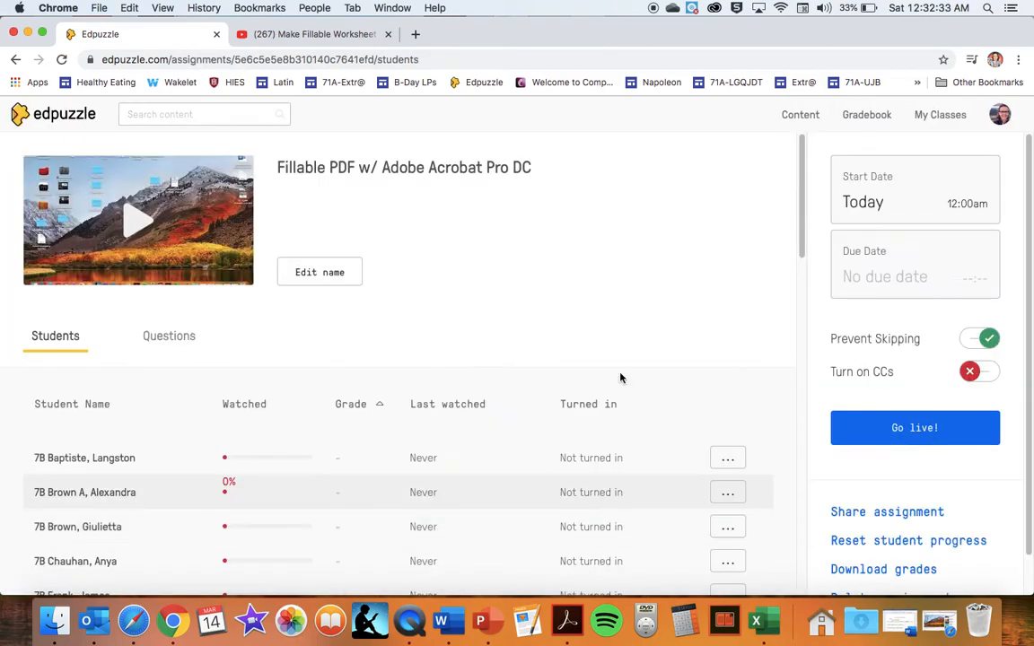
# Set the assignment's start date to March 16th at 8:00 am.
pyautogui.click(857, 208)
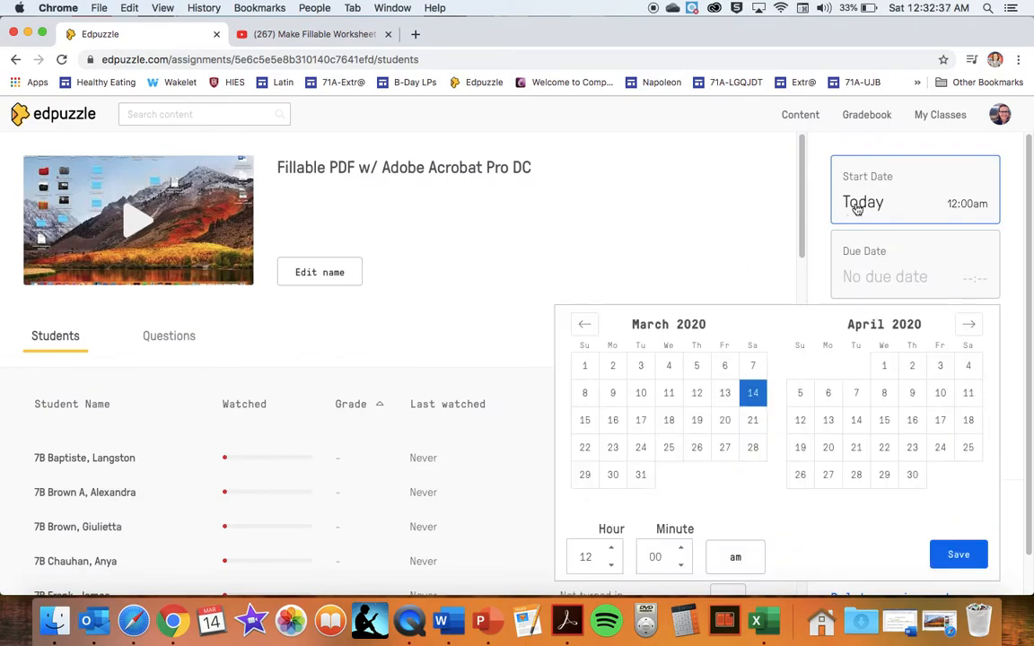
pyautogui.click(613, 422)
pyautogui.scroll(-1, 616, 427)
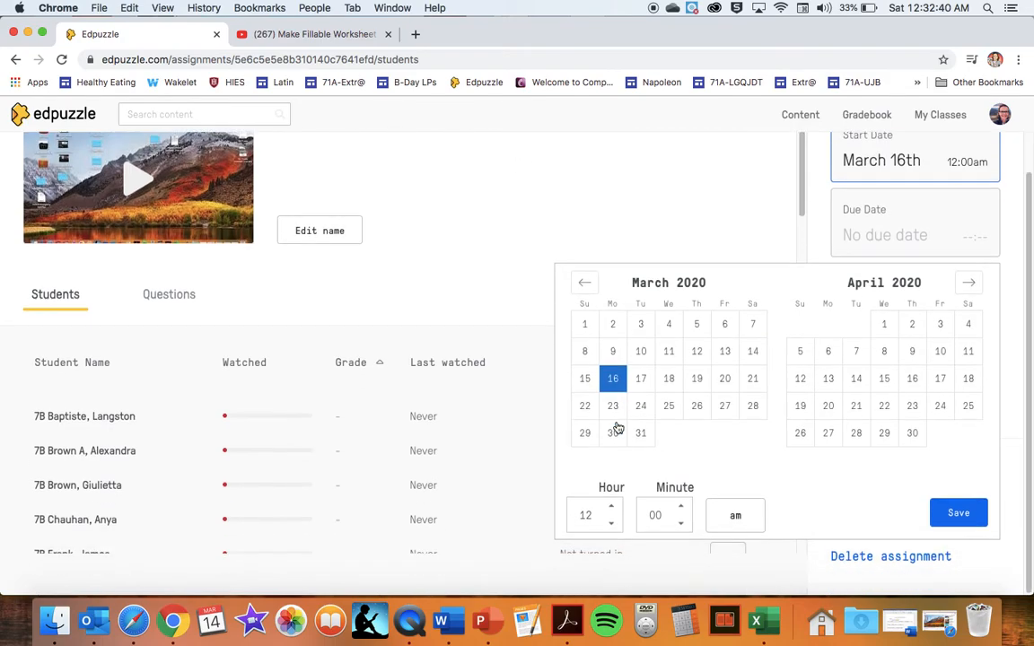
pyautogui.click(611, 524)
pyautogui.click(611, 524)
# Set the assignment's due date to March 17th at 11:59 pm and save the dates.
pyautogui.click(876, 244)
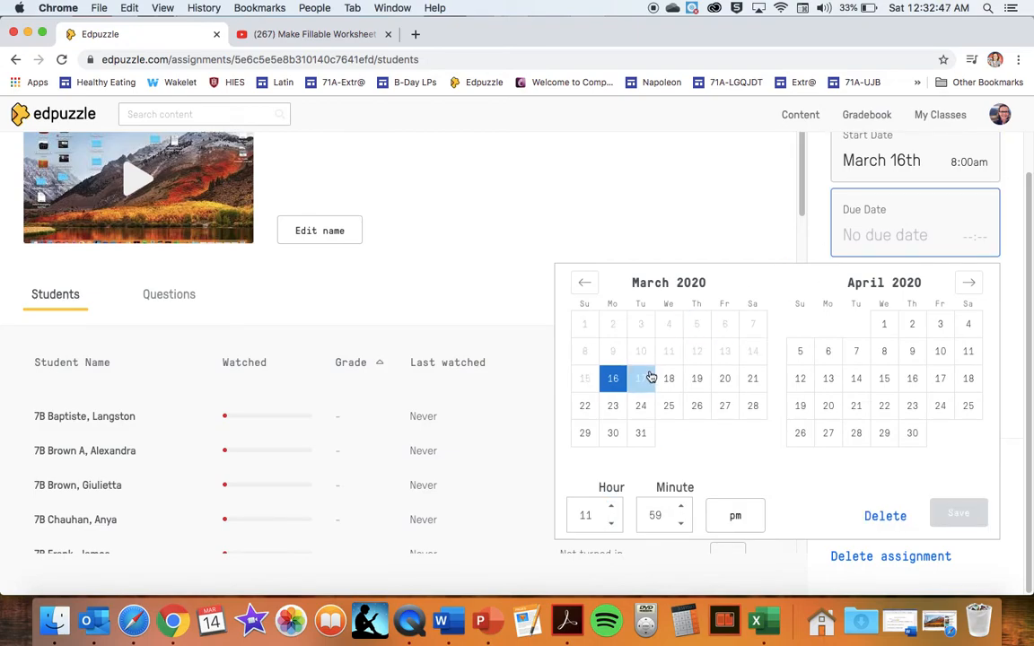
pyautogui.click(643, 380)
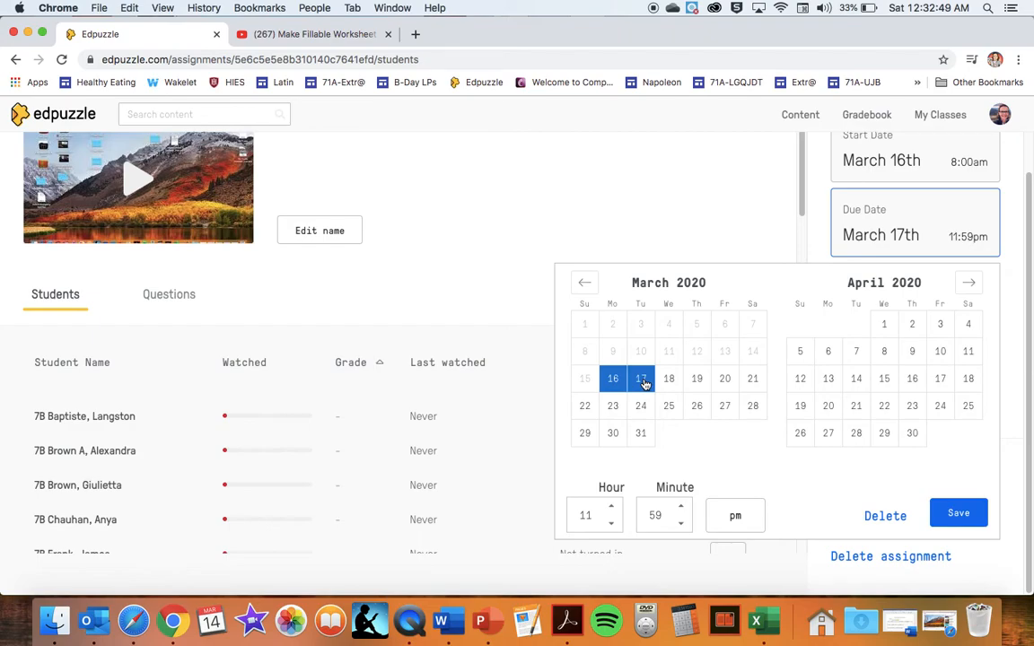
pyautogui.click(957, 512)
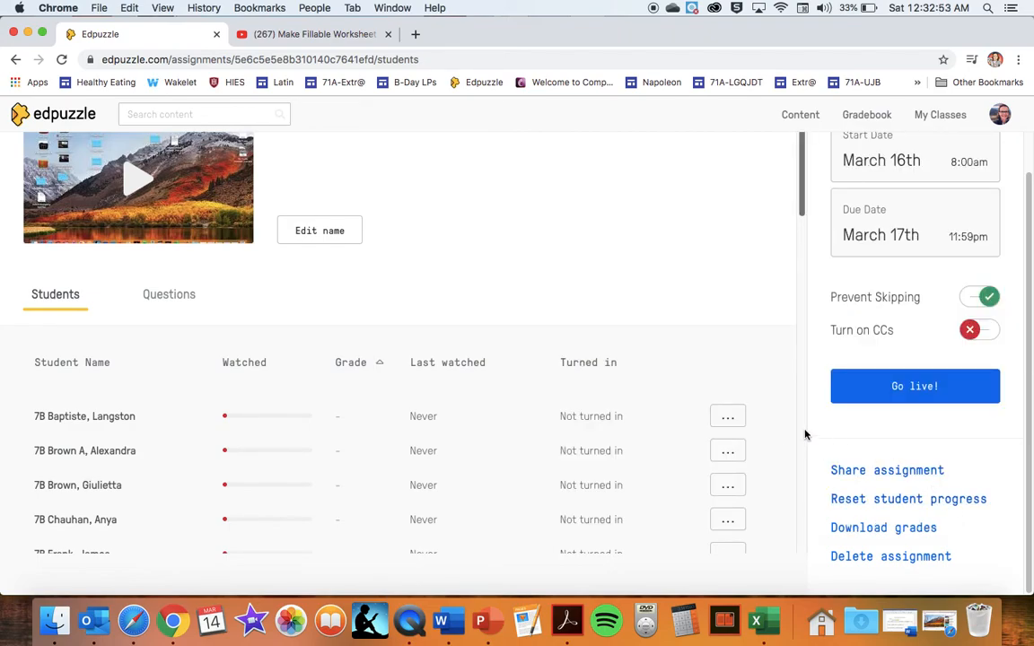
pyautogui.scroll(1, 781, 431)
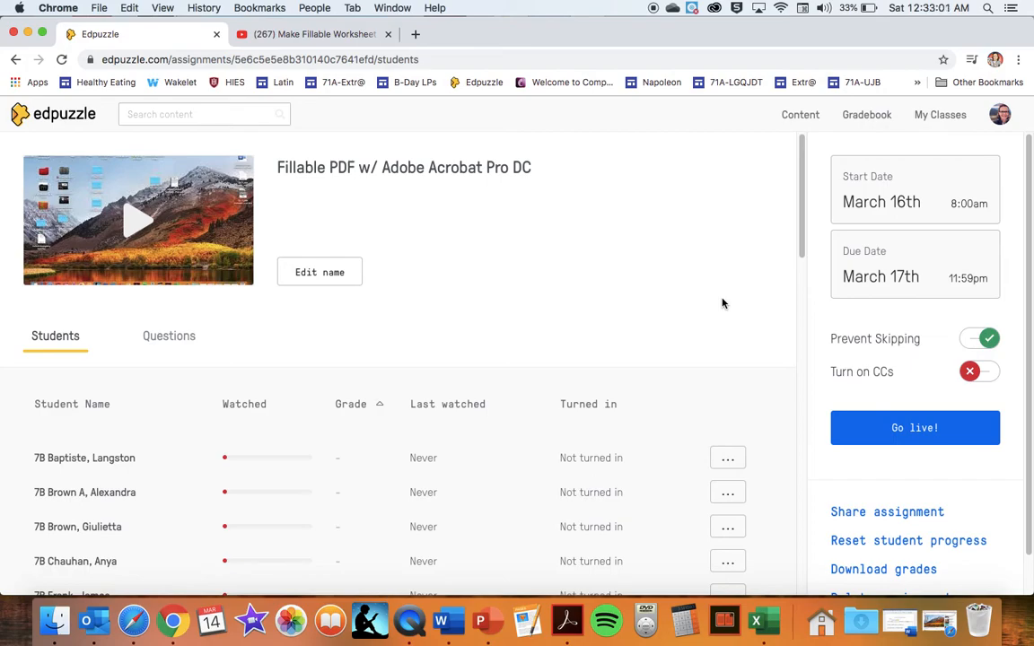
# Browse the saved videos in My Content and view the available sorting options.
pyautogui.click(798, 119)
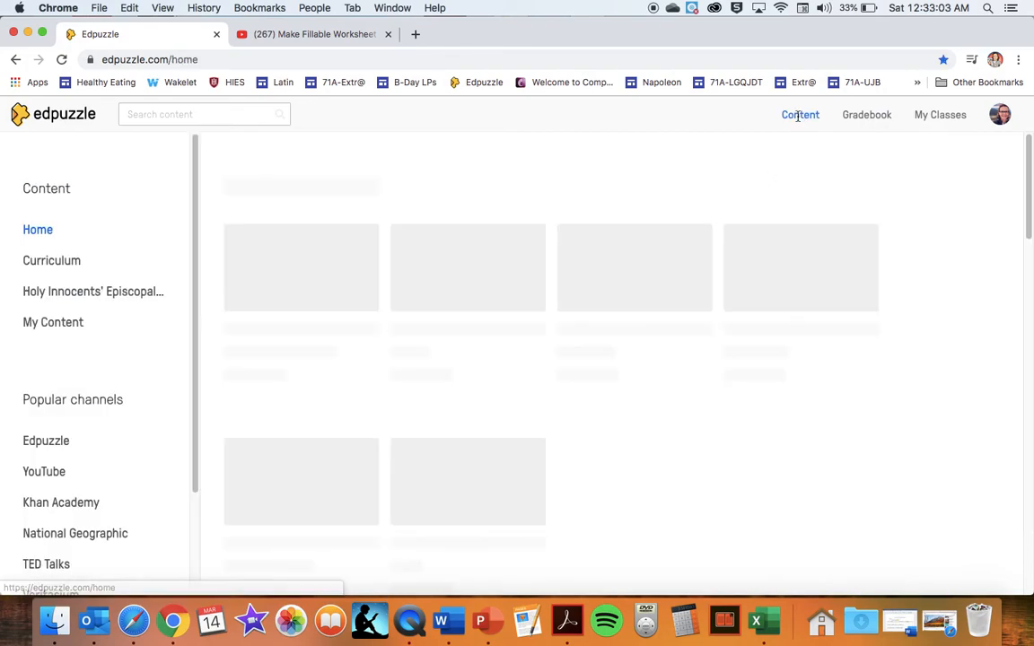
pyautogui.click(70, 325)
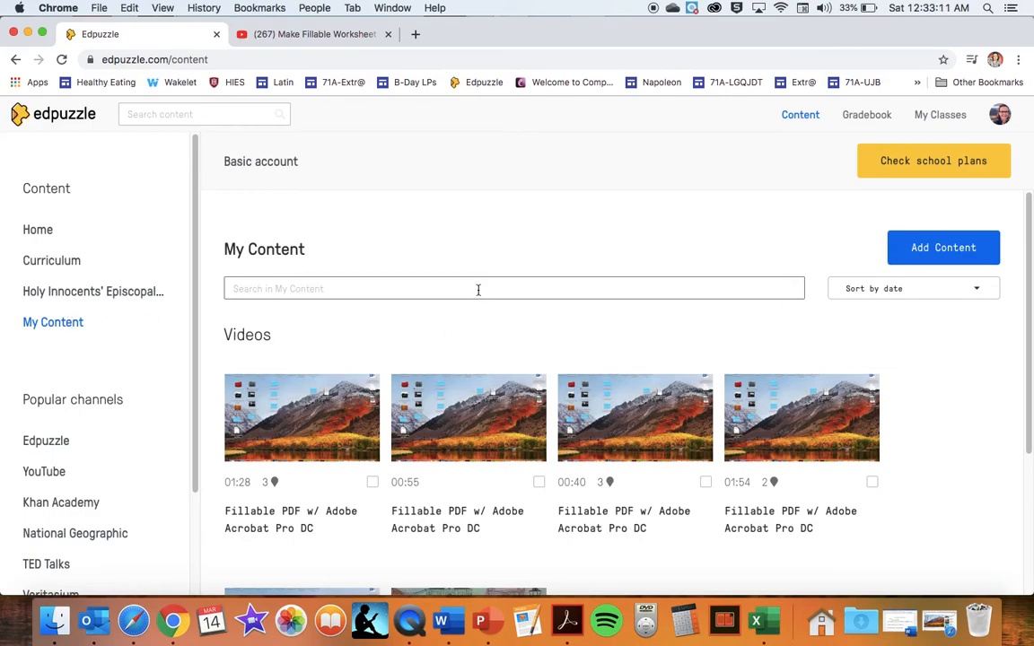
pyautogui.scroll(-5, 614, 316)
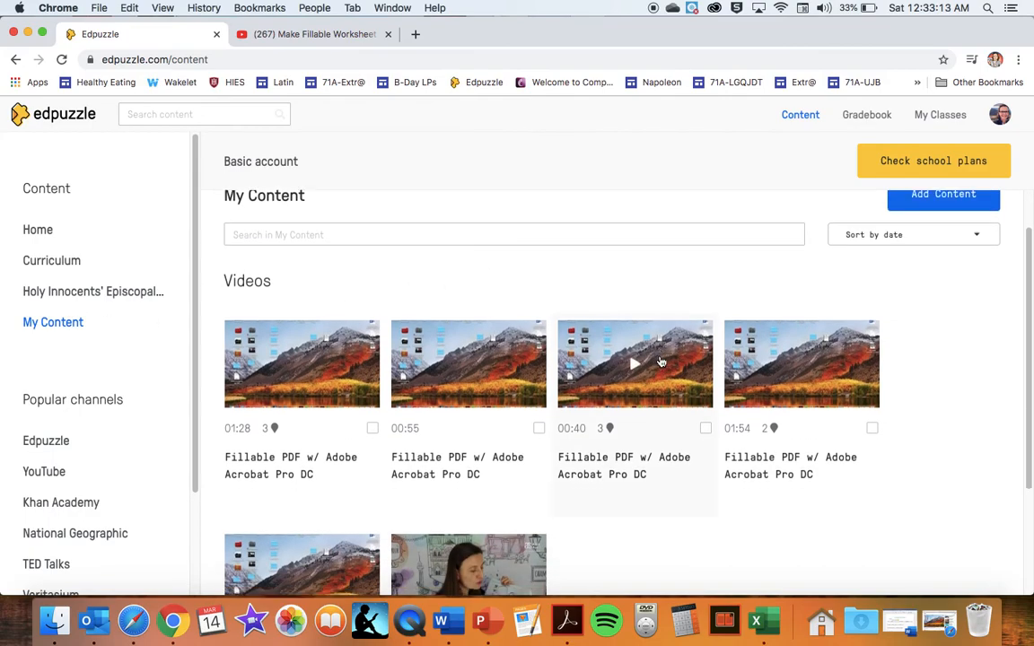
pyautogui.scroll(5, 660, 358)
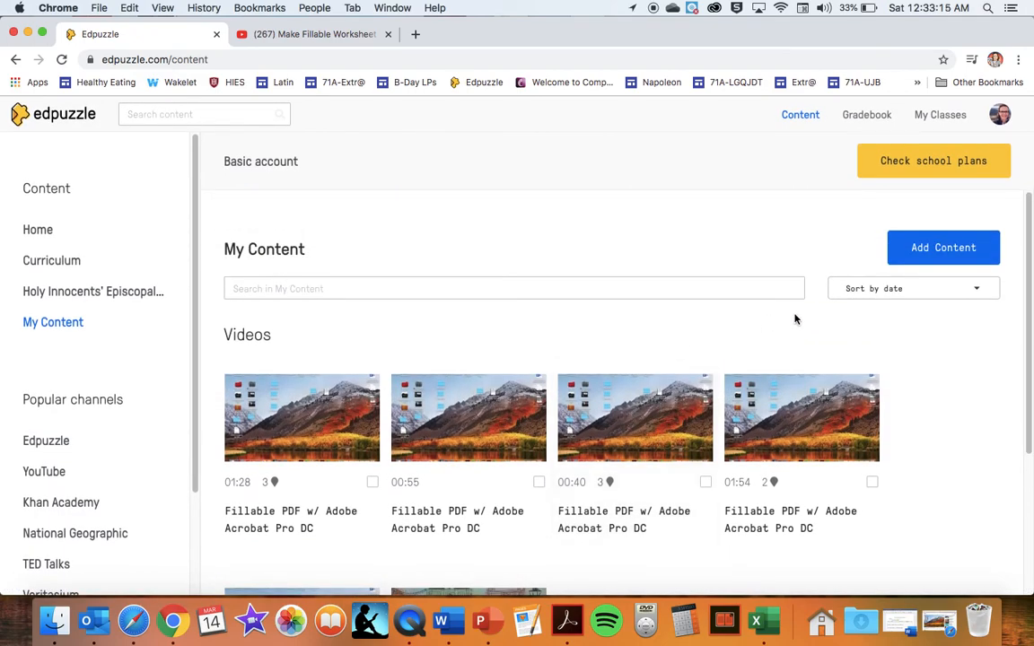
pyautogui.click(892, 293)
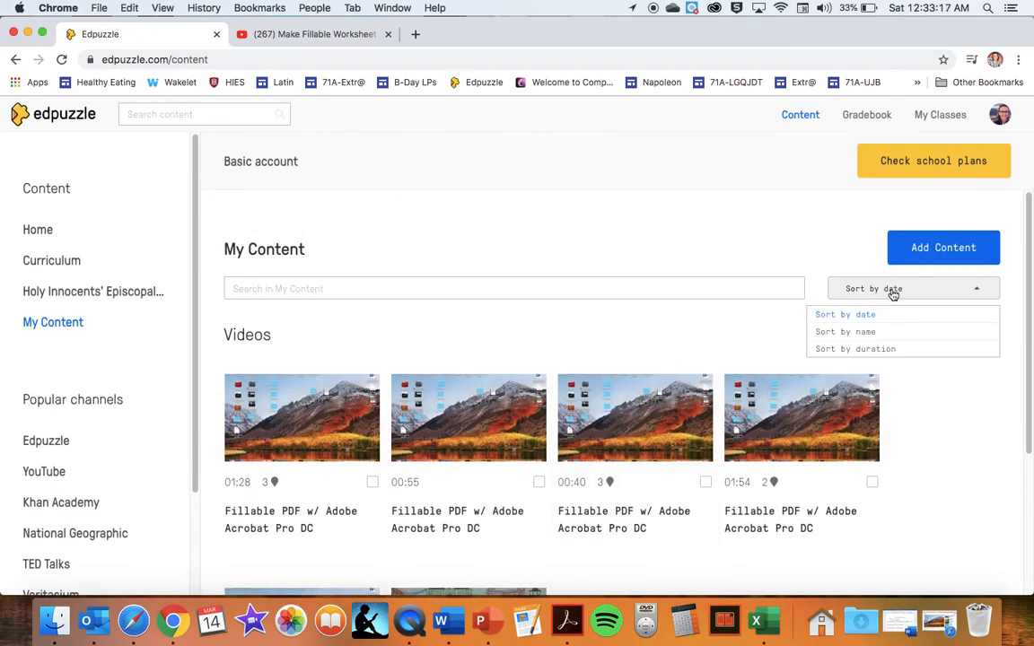
# Upload the video file "Writable PDF How To.mov" from the Desktop as new content.
pyautogui.click(949, 250)
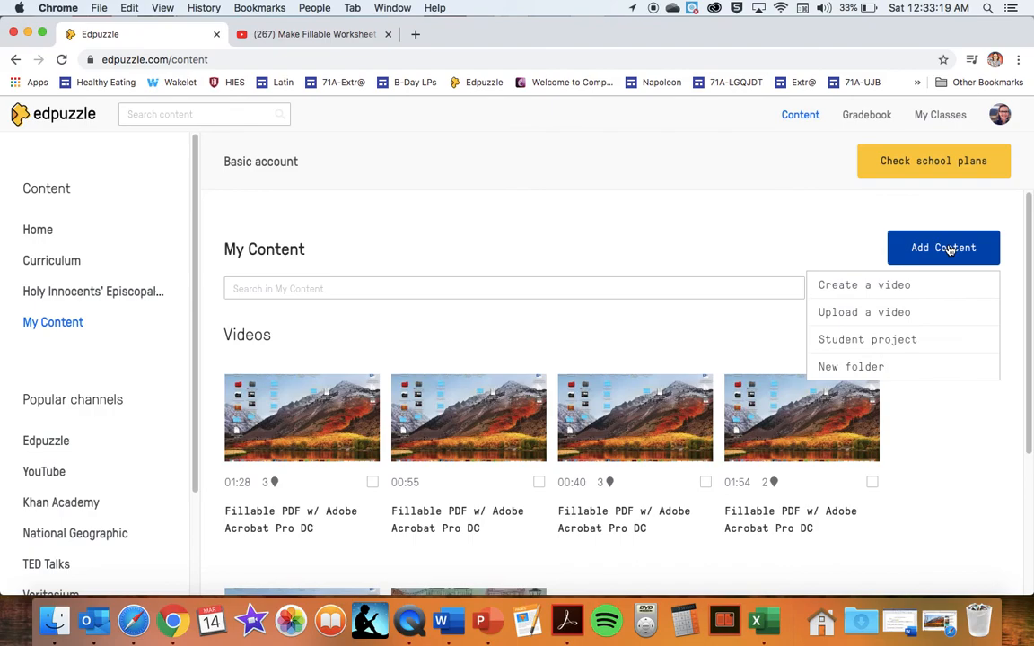
pyautogui.click(886, 313)
pyautogui.click(251, 362)
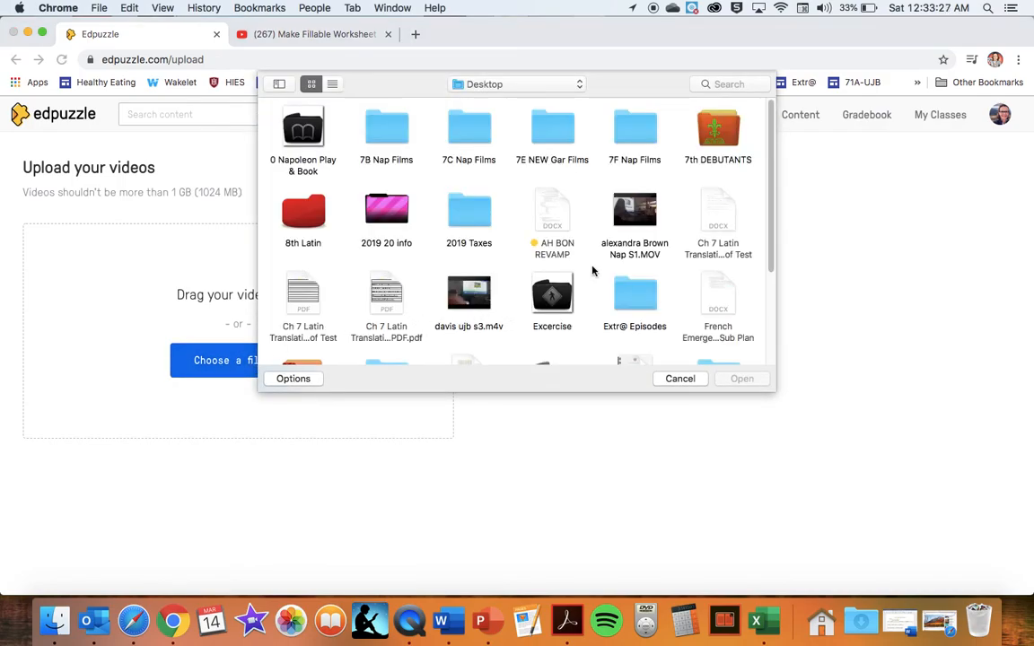
pyautogui.scroll(-5, 592, 270)
pyautogui.scroll(-1, 592, 270)
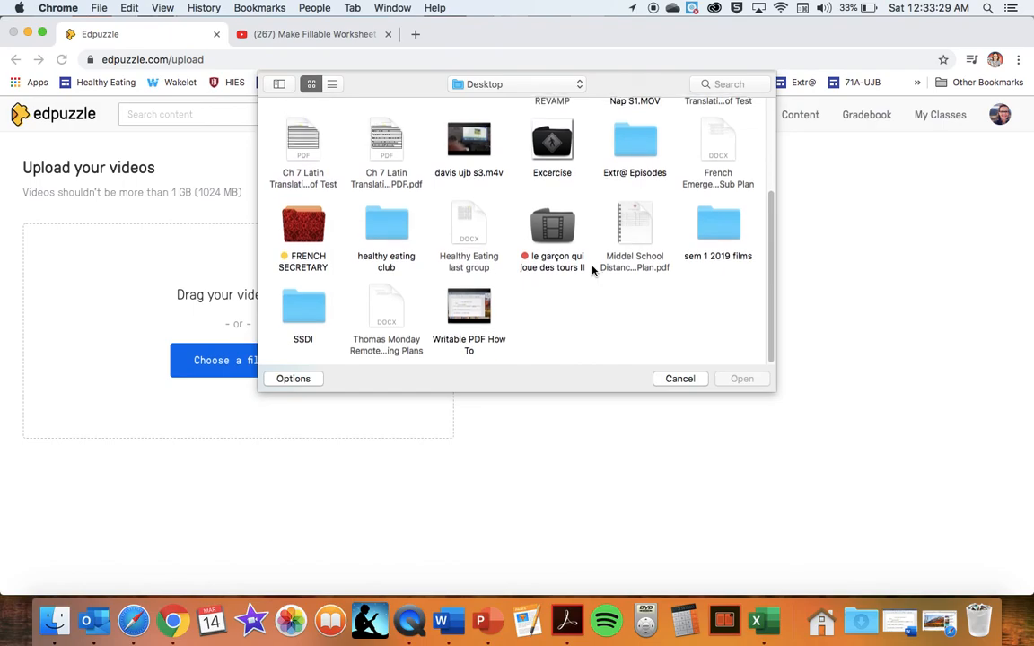
pyautogui.click(459, 298)
pyautogui.click(741, 378)
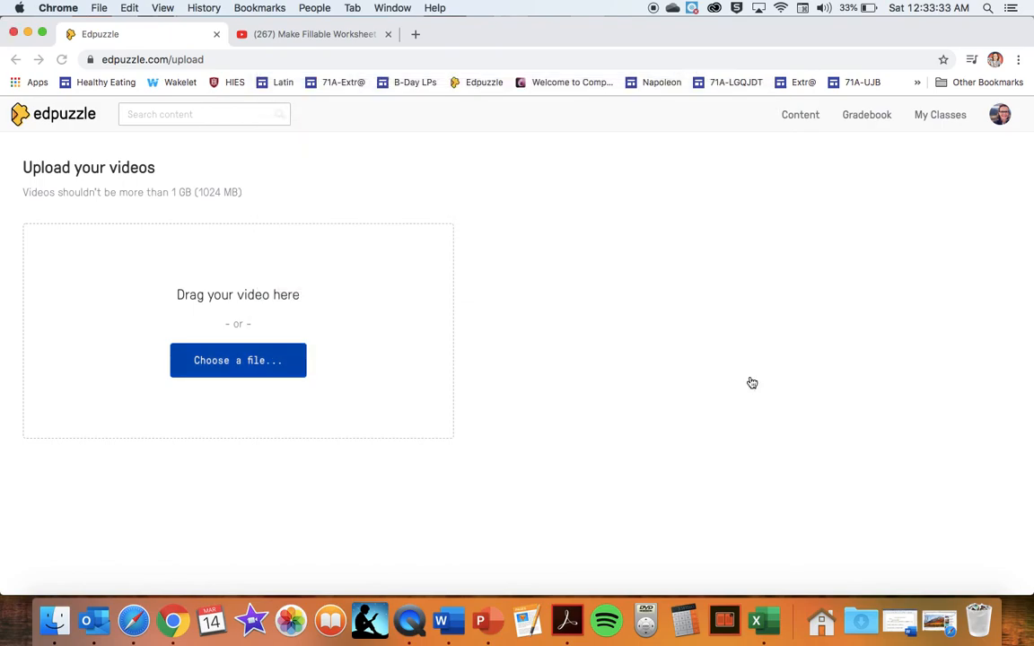
pyautogui.scroll(-1, 553, 362)
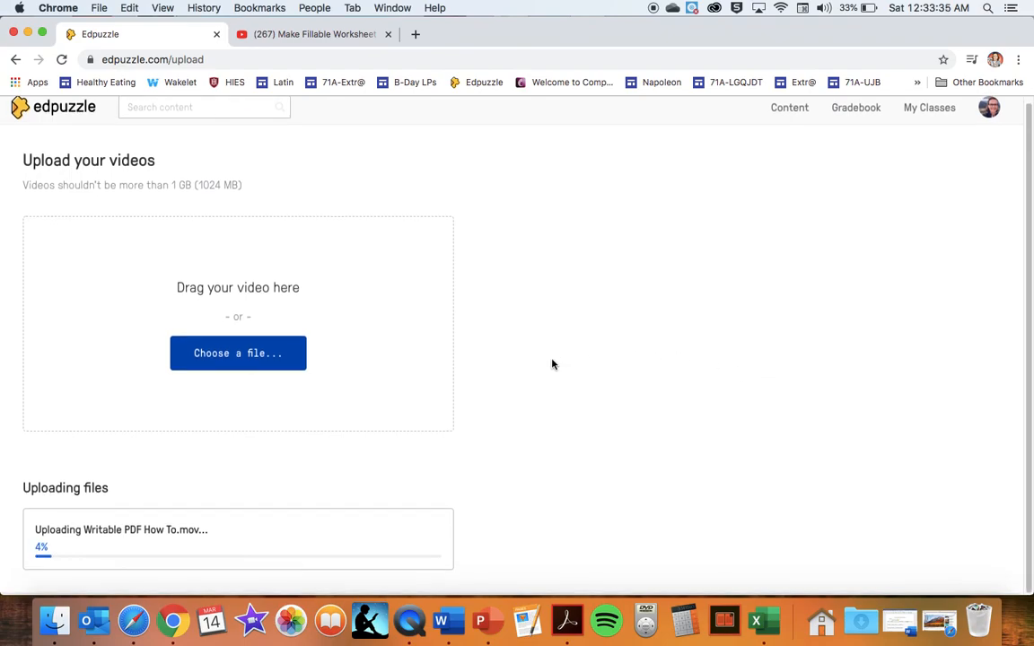